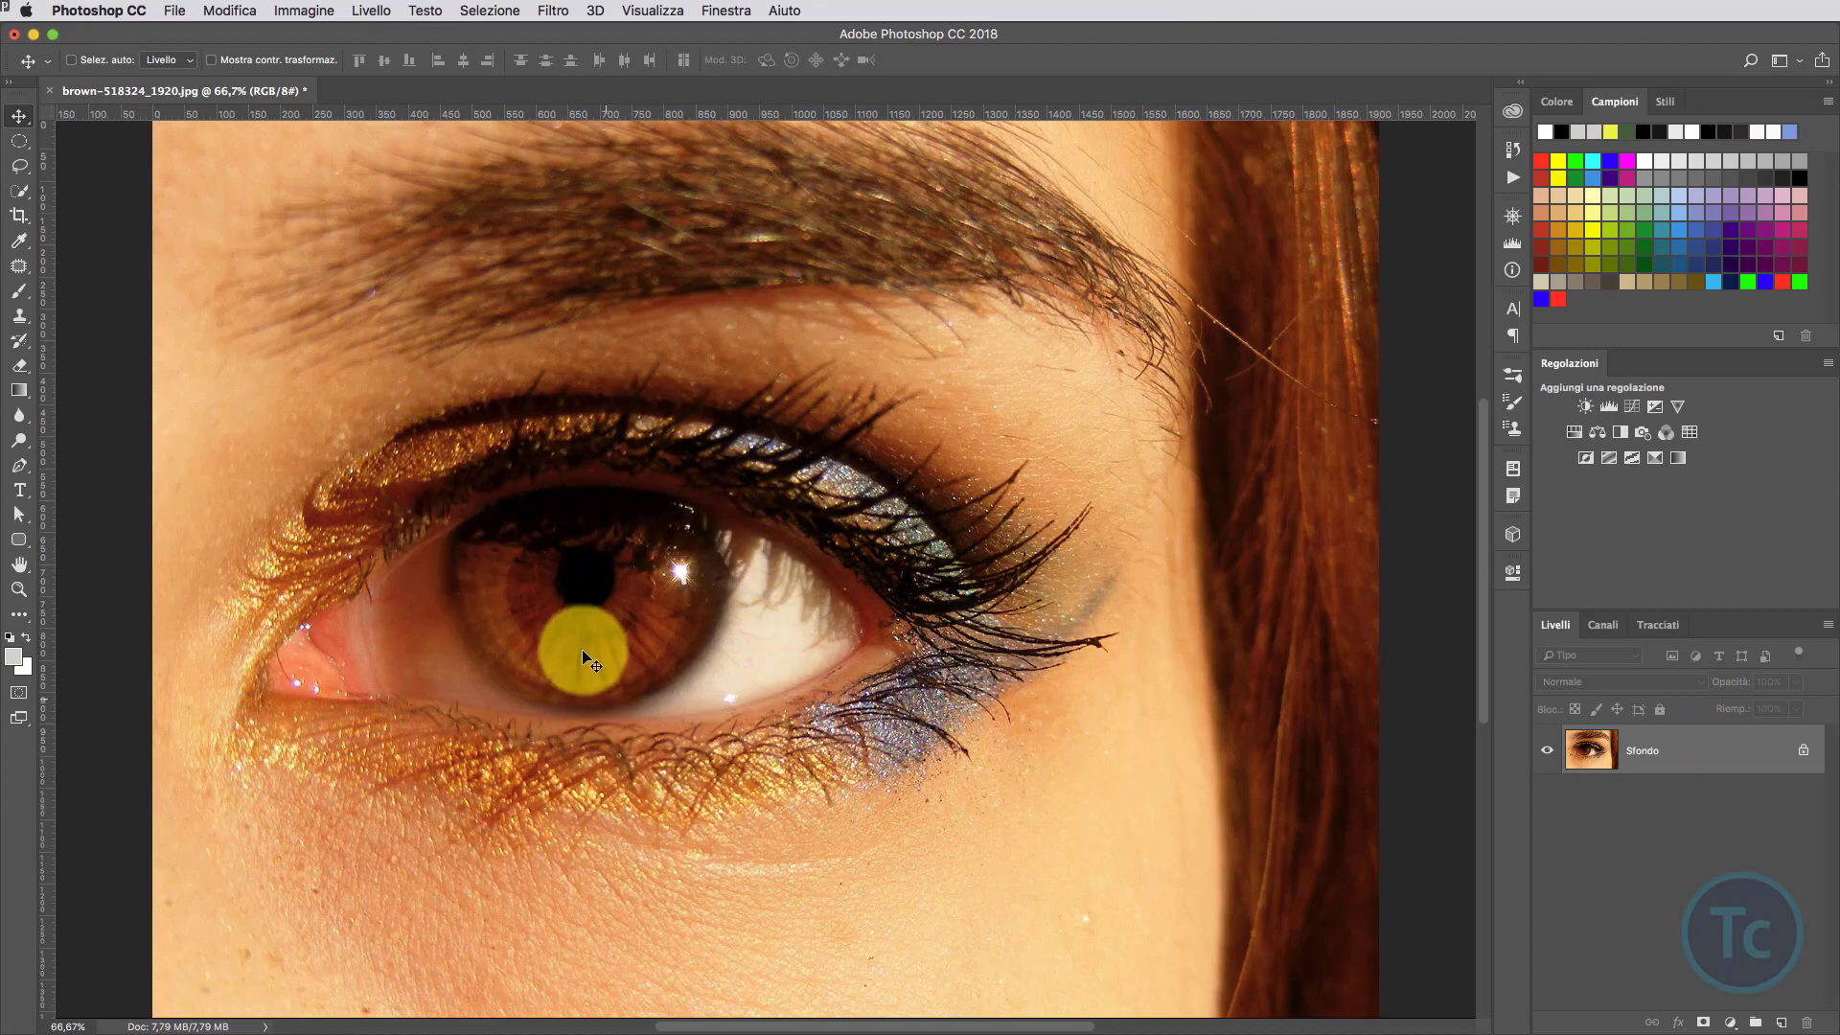
# Switch to the Elliptical Marquee Tool from the marquee flyout.
pyautogui.click(20, 140)
pyautogui.click(117, 156)
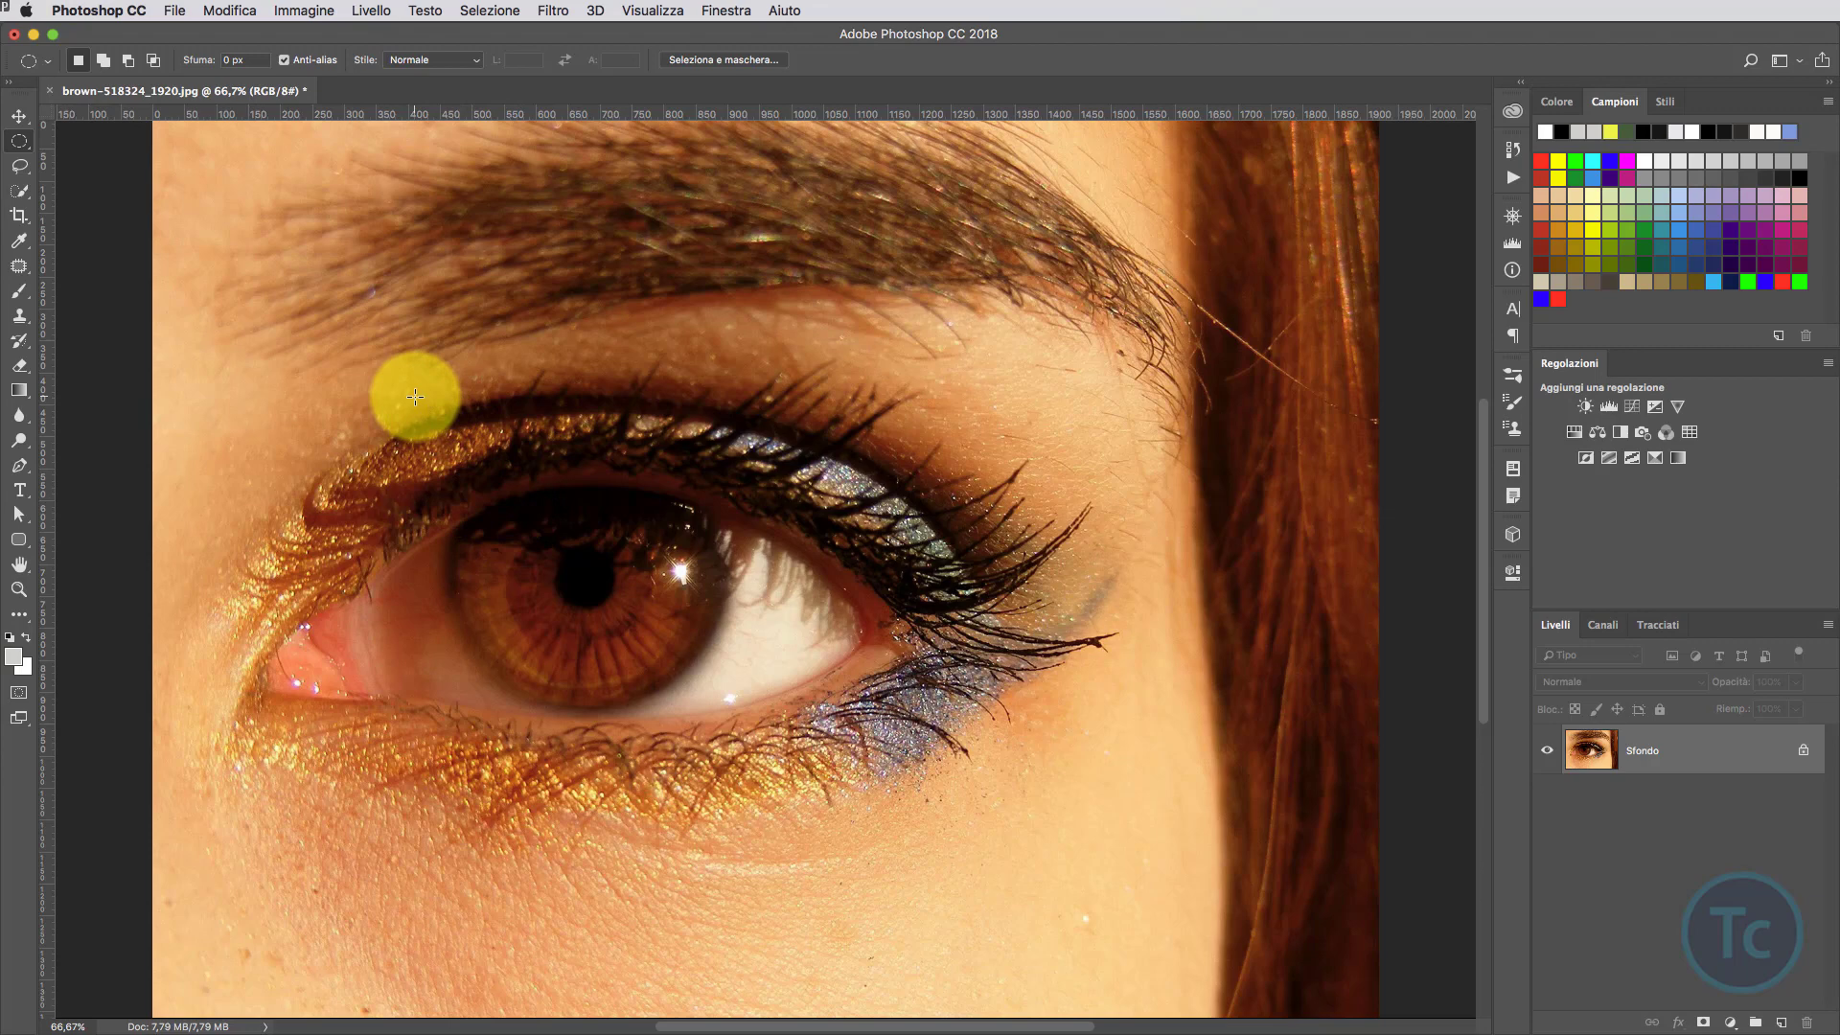
# Draw a circular selection around the whole brown iris, then set Alt+Shift intersect mode.
pyautogui.moveTo(415, 396)
pyautogui.mouseDown()
pyautogui.moveTo(647, 617)
pyautogui.moveTo(604, 584)
pyautogui.moveTo(633, 599)
pyautogui.mouseUp()
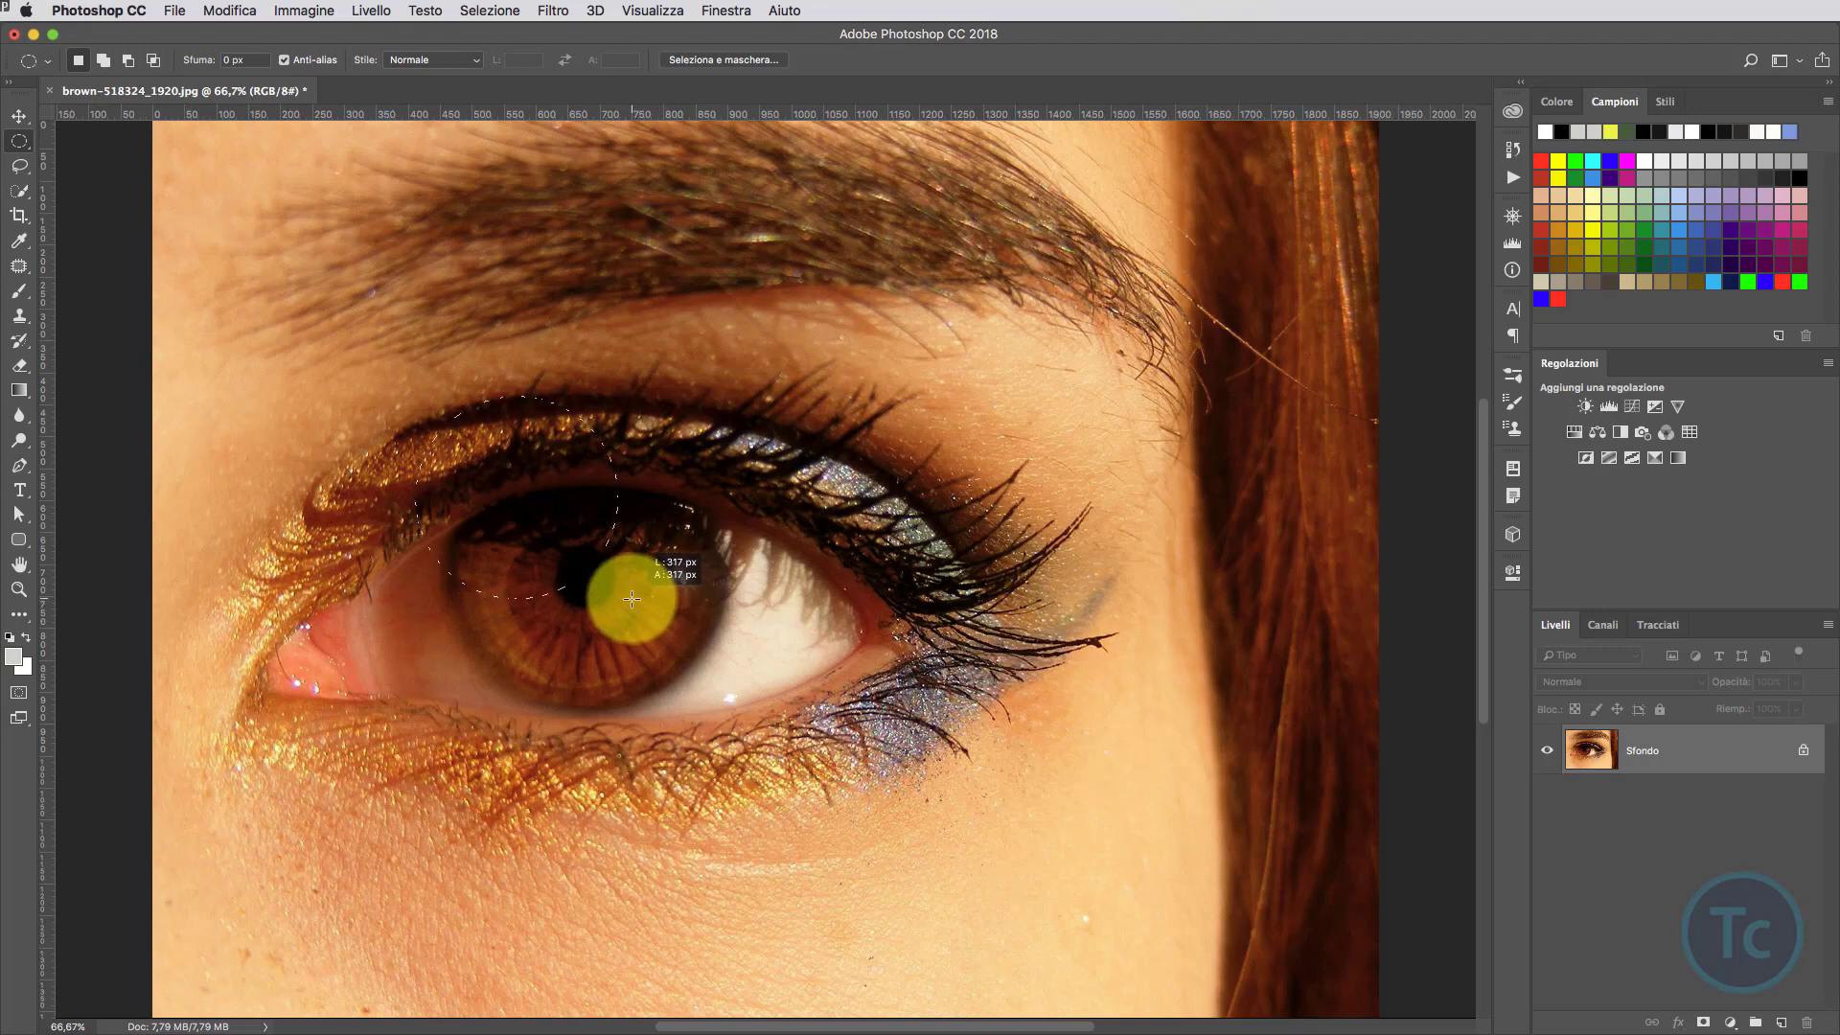
pyautogui.moveTo(631, 599); pyautogui.dragTo(735, 702)
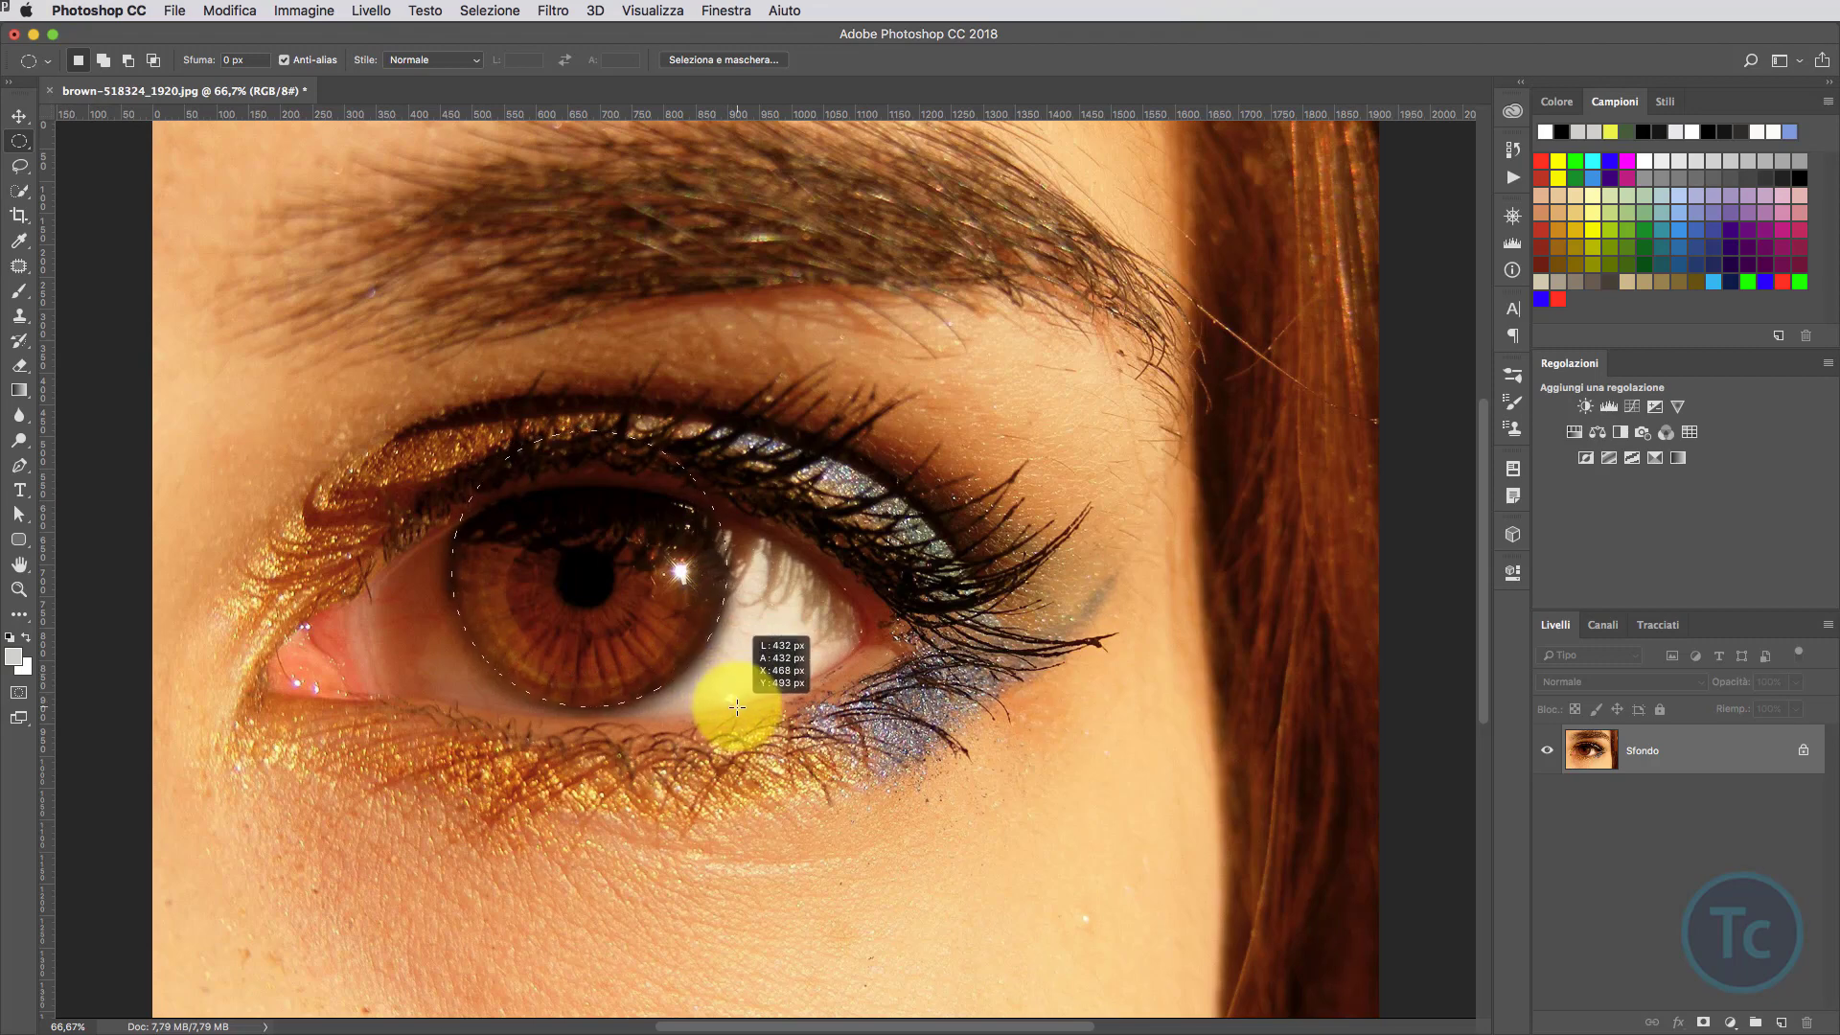
pyautogui.moveTo(736, 702); pyautogui.dragTo(735, 707)
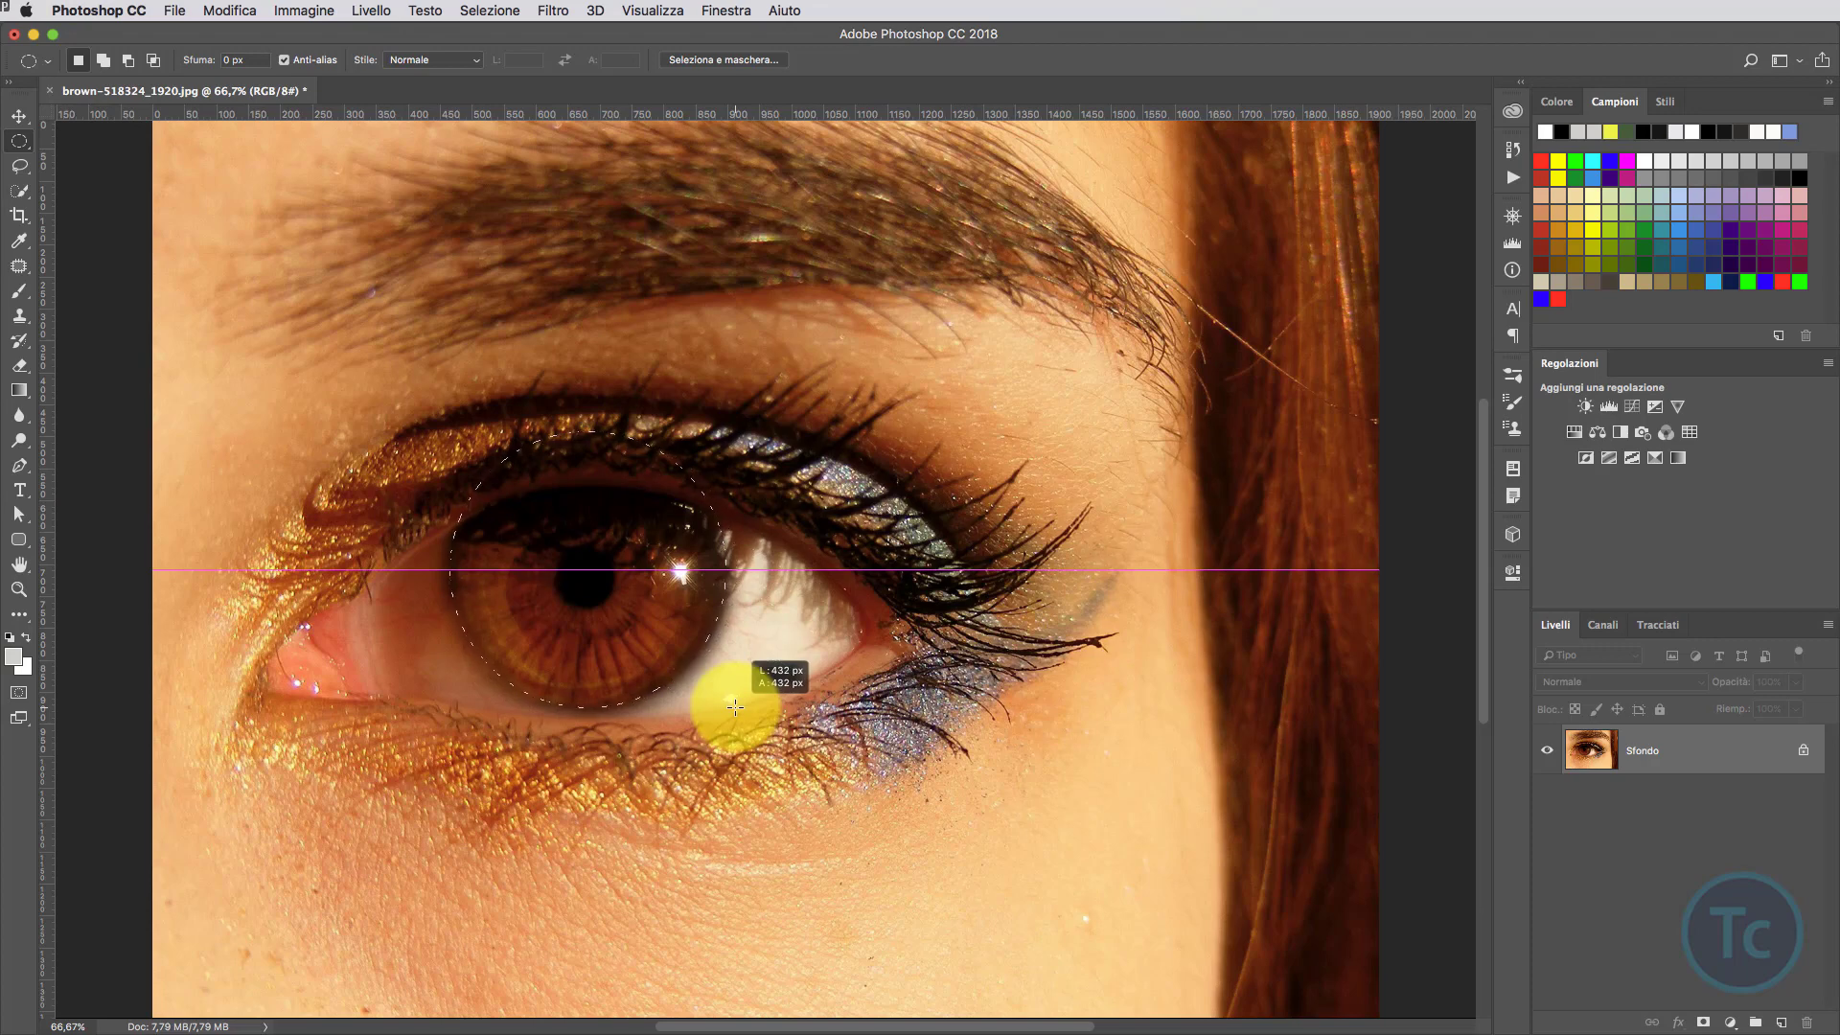
pyautogui.moveTo(734, 707); pyautogui.dragTo(735, 707)
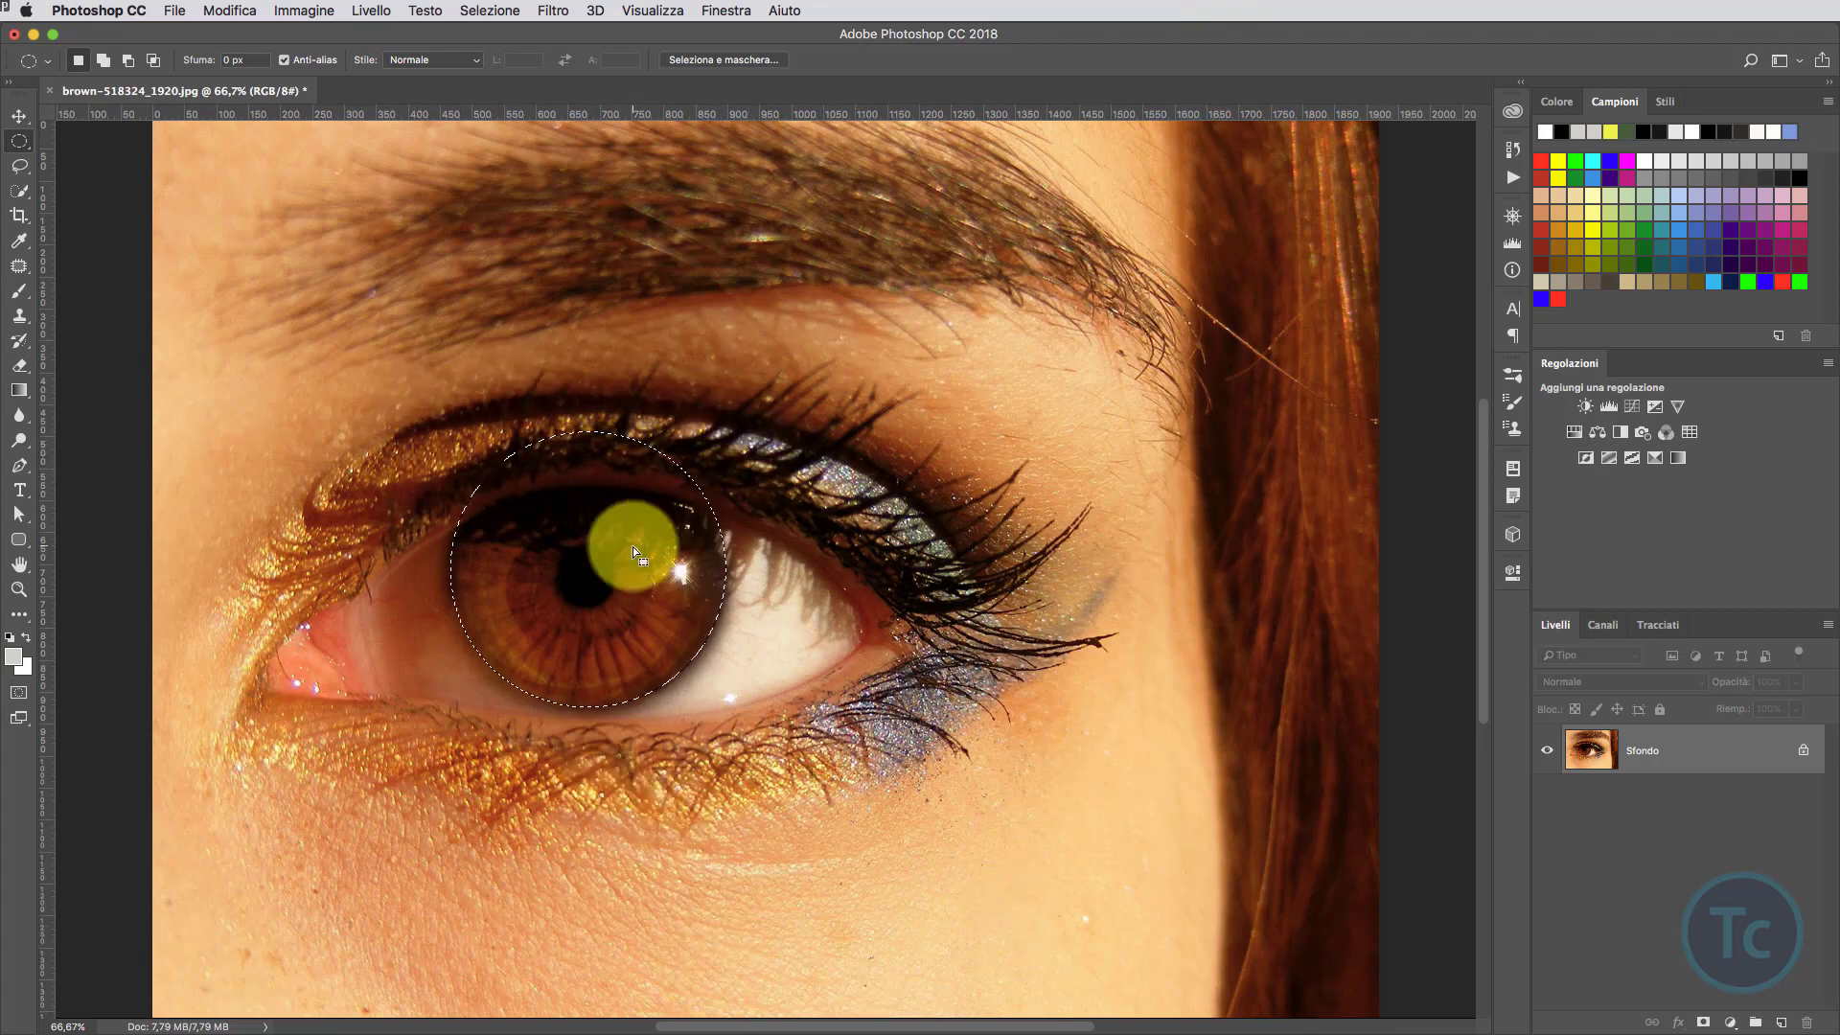
pyautogui.hotkey('shift', 'alt')
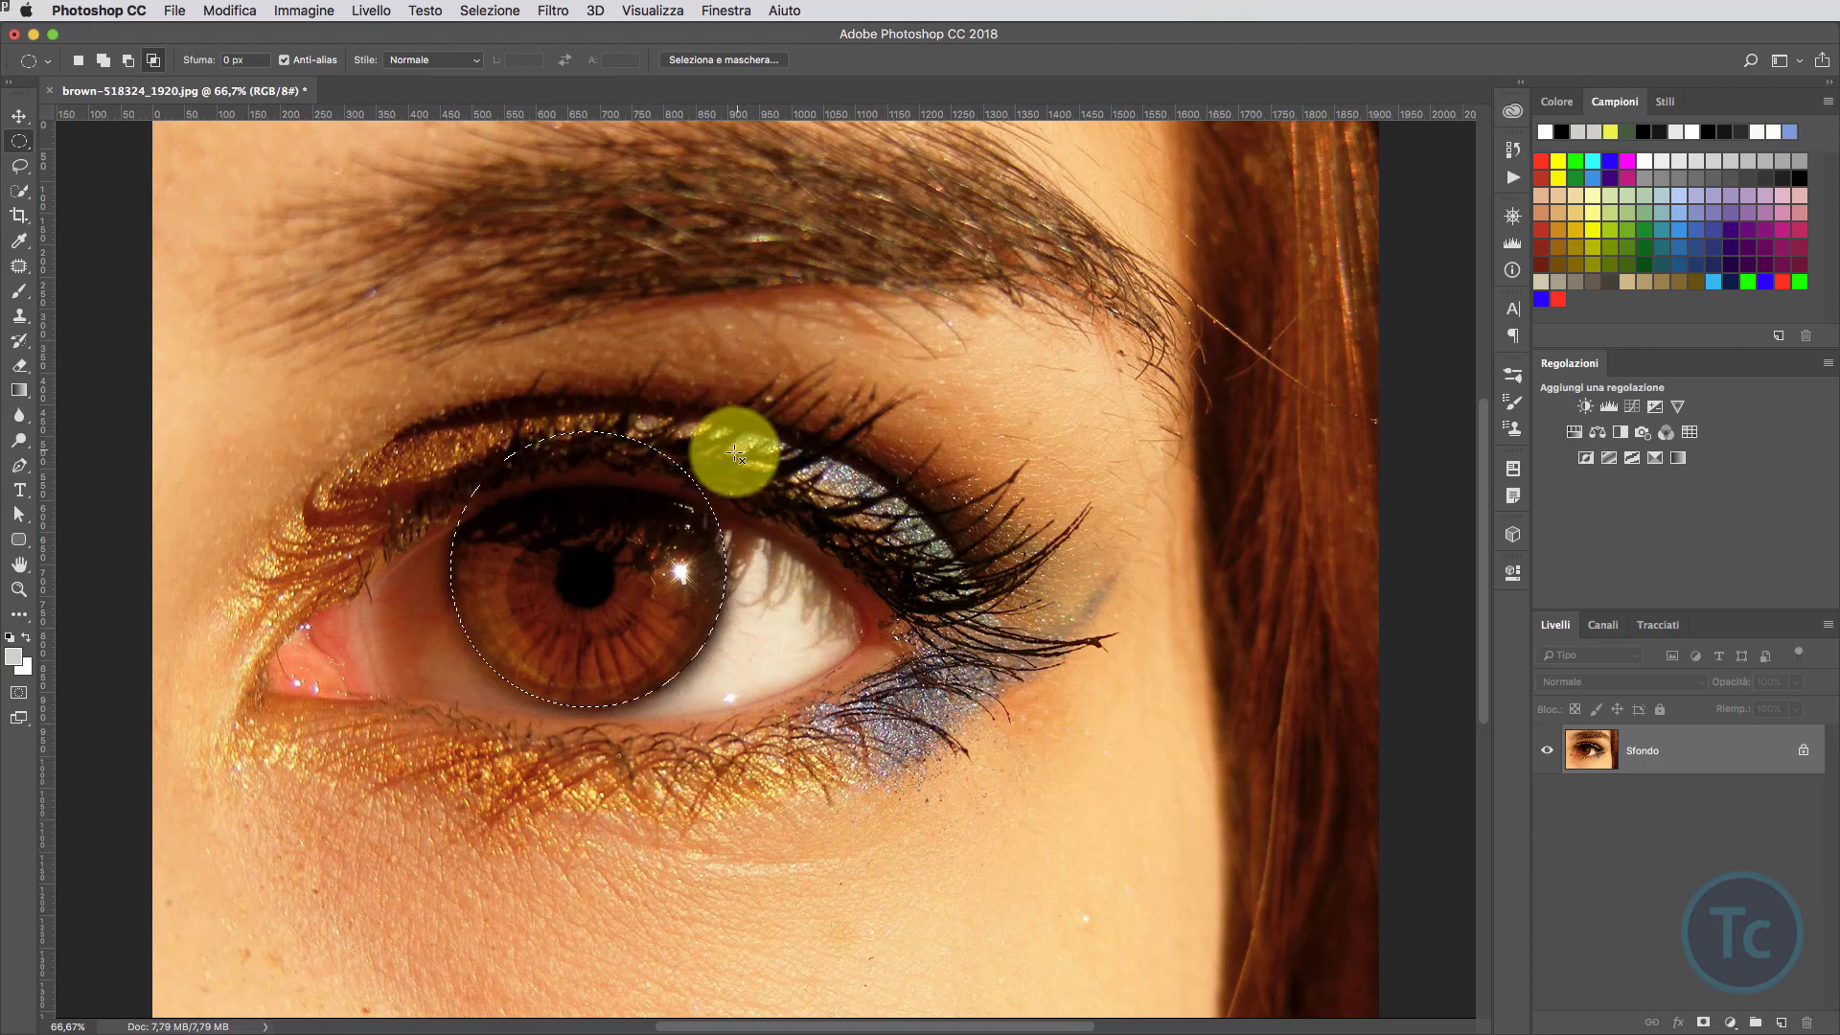
# Intersect a new ellipse with the iris circle to cut off the part under the upper eyelid.
pyautogui.moveTo(840, 847)
pyautogui.mouseDown()
pyautogui.moveTo(301, 522)
pyautogui.moveTo(298, 495)
pyautogui.mouseUp()
pyautogui.hotkey('ctrl', 'z')
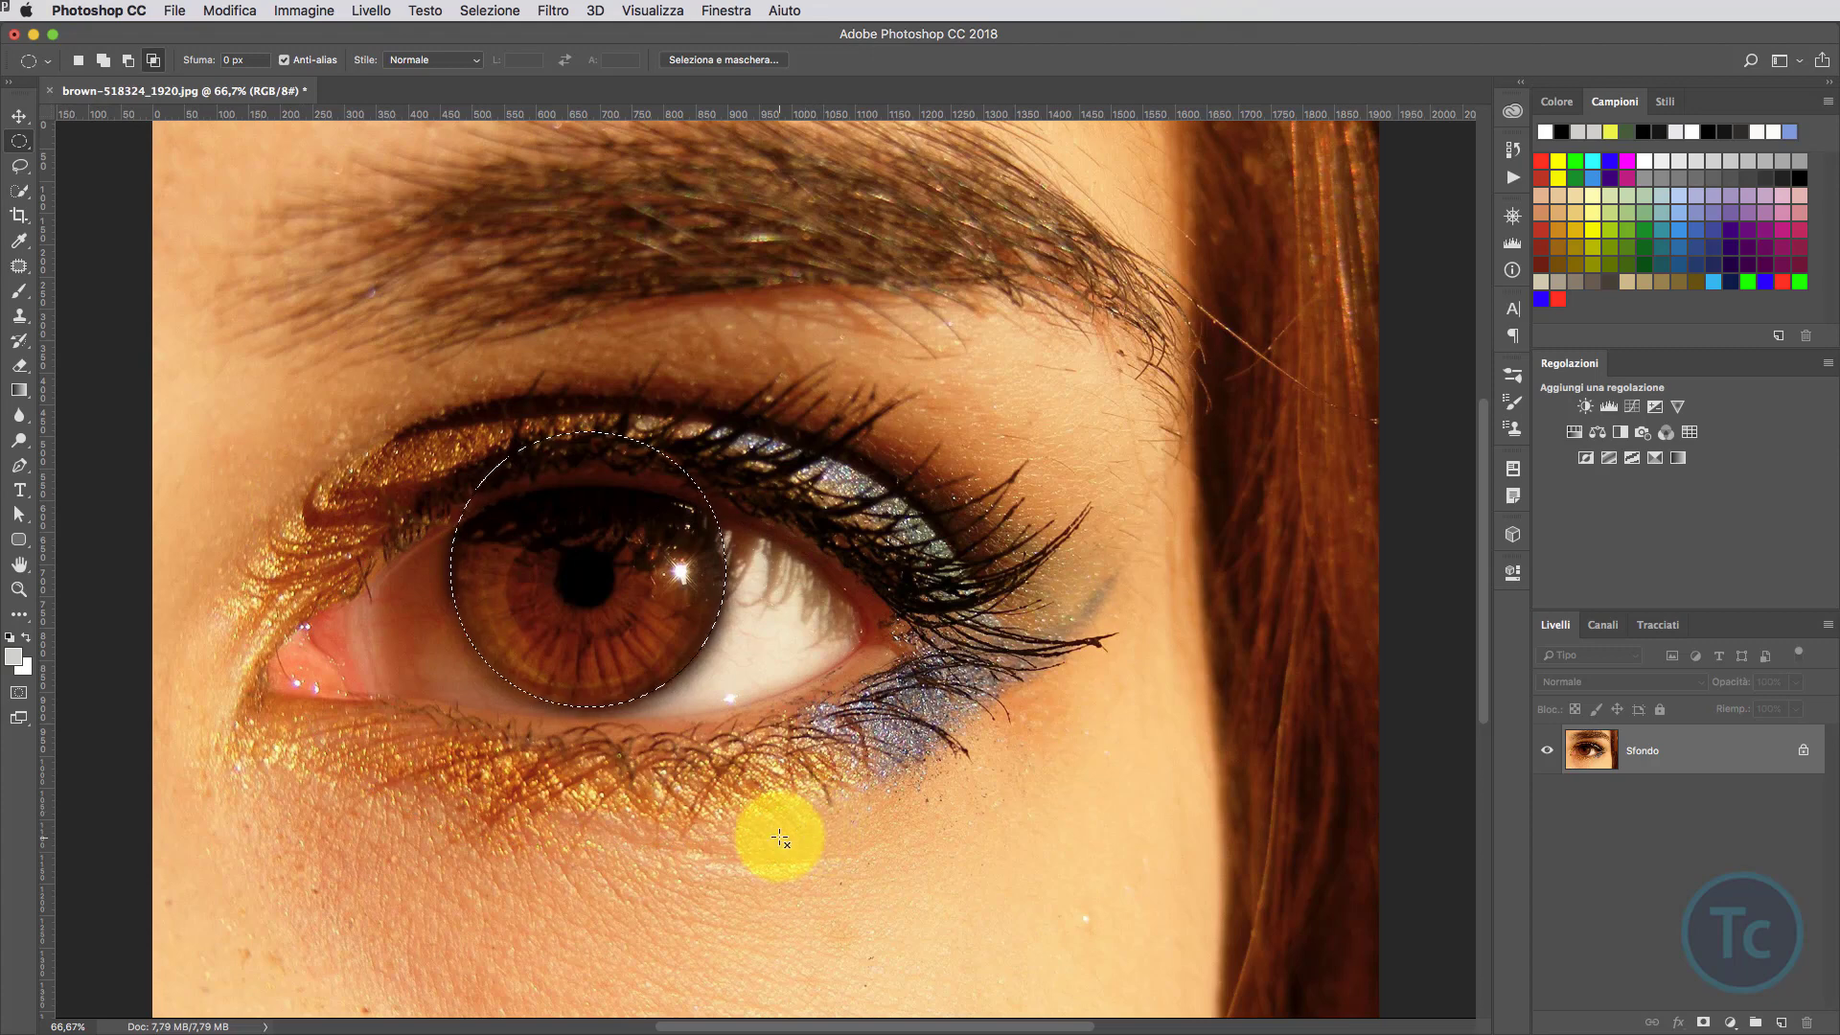
pyautogui.moveTo(758, 835)
pyautogui.mouseDown()
pyautogui.moveTo(508, 536)
pyautogui.moveTo(361, 493)
pyautogui.moveTo(399, 485)
pyautogui.moveTo(378, 486)
pyautogui.mouseUp()
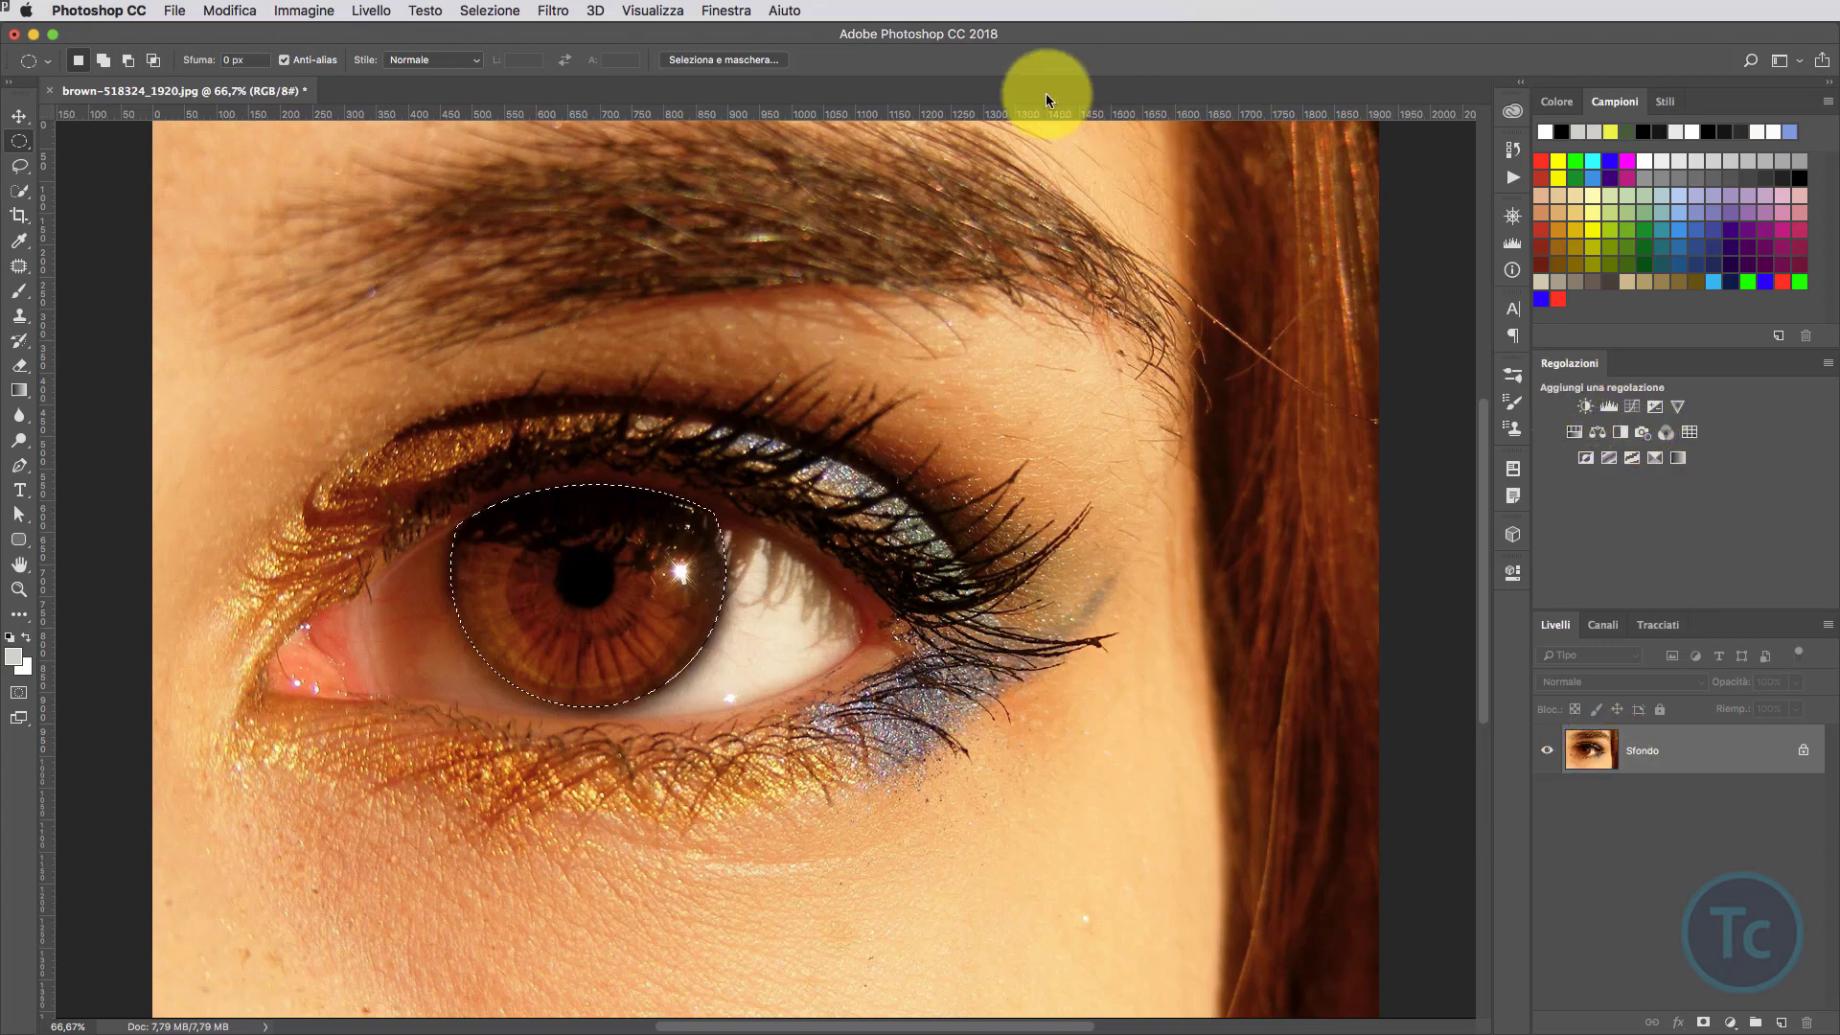
# Add a Tonalità/saturazione adjustment layer, masked to the iris, from the Regolazioni panel.
pyautogui.click(728, 10)
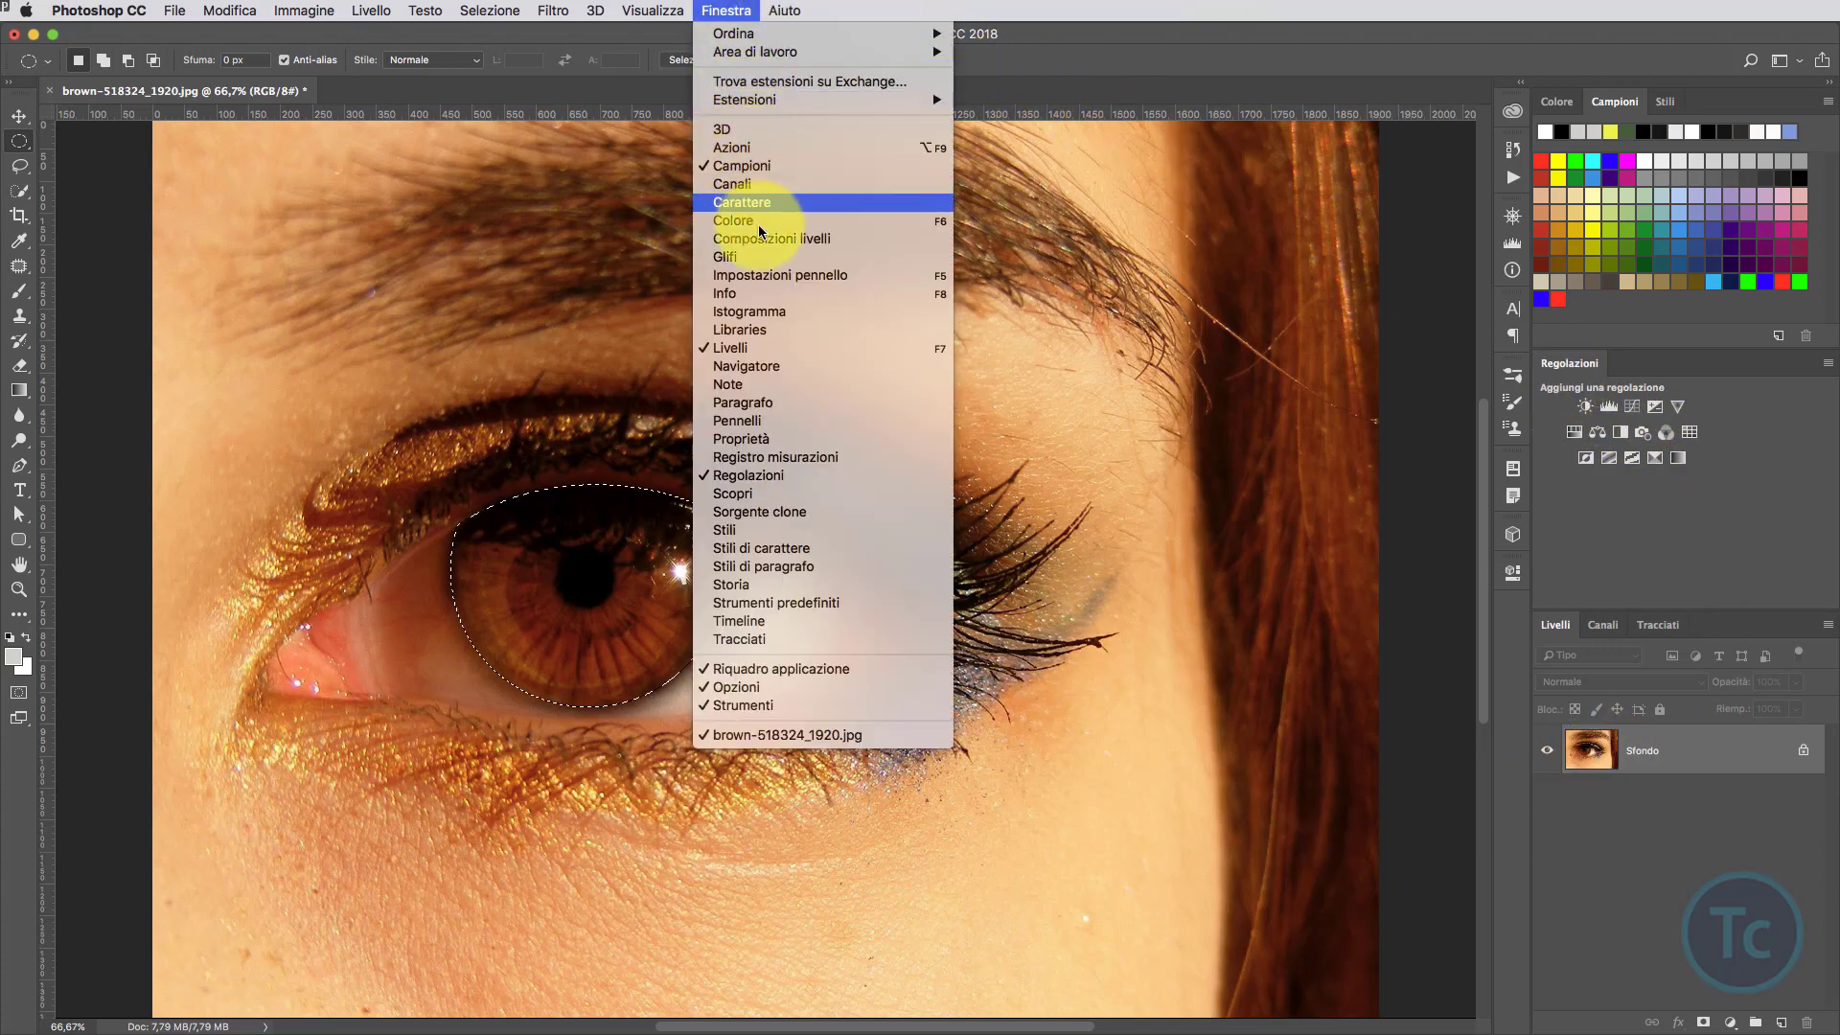
pyautogui.click(802, 476)
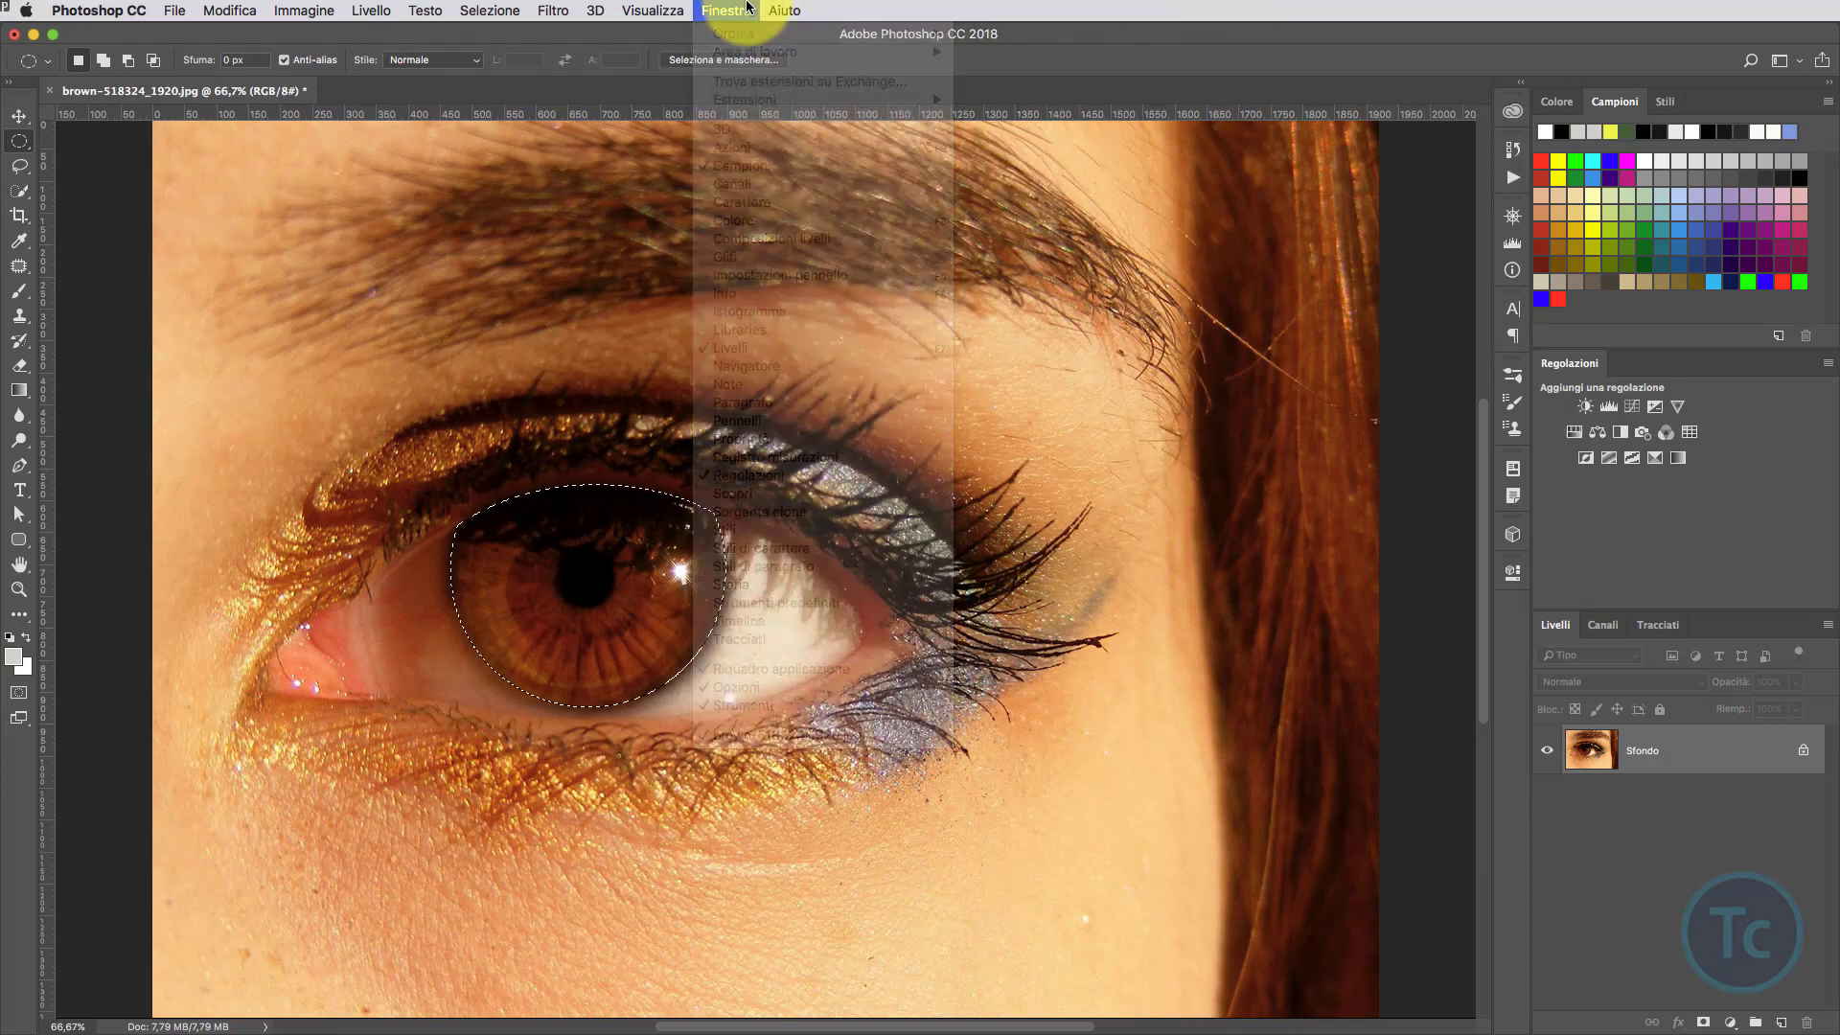
pyautogui.click(1574, 433)
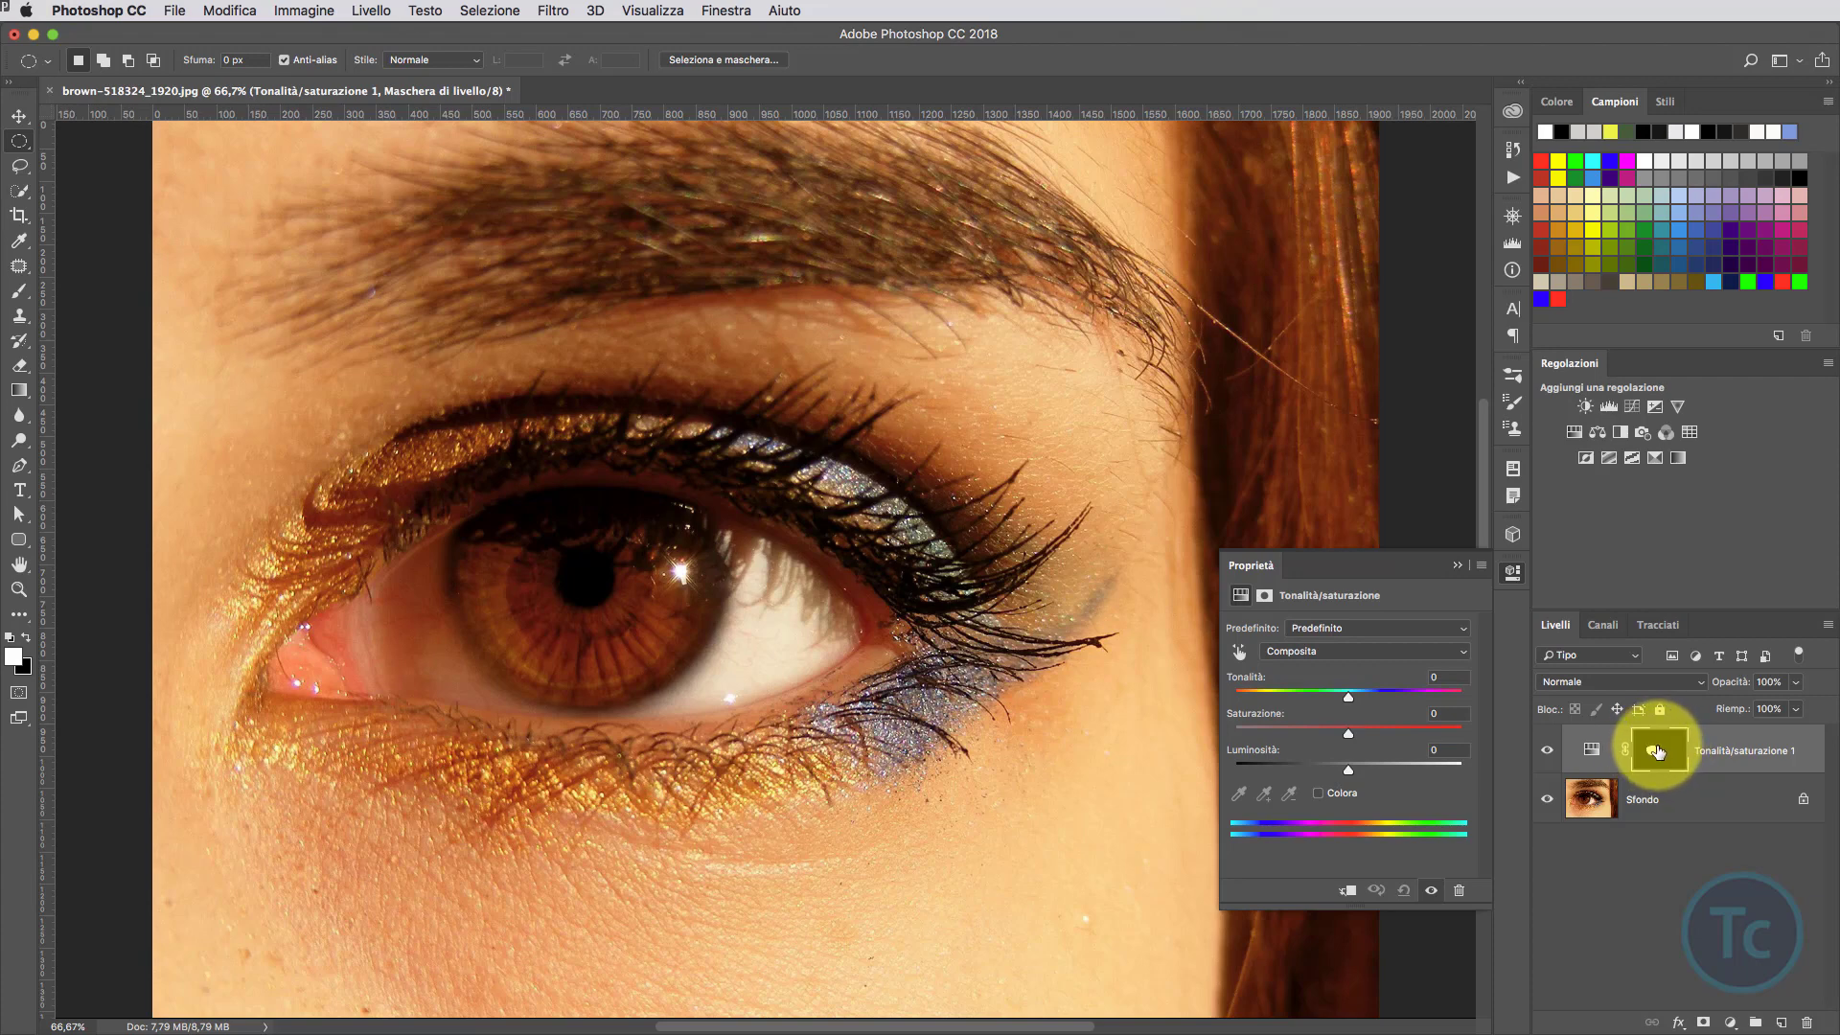
# Feather the Tonalità/saturazione 1 iris mask to 4,7 px, checking the mask edge on its own.
pyautogui.click(1654, 752)
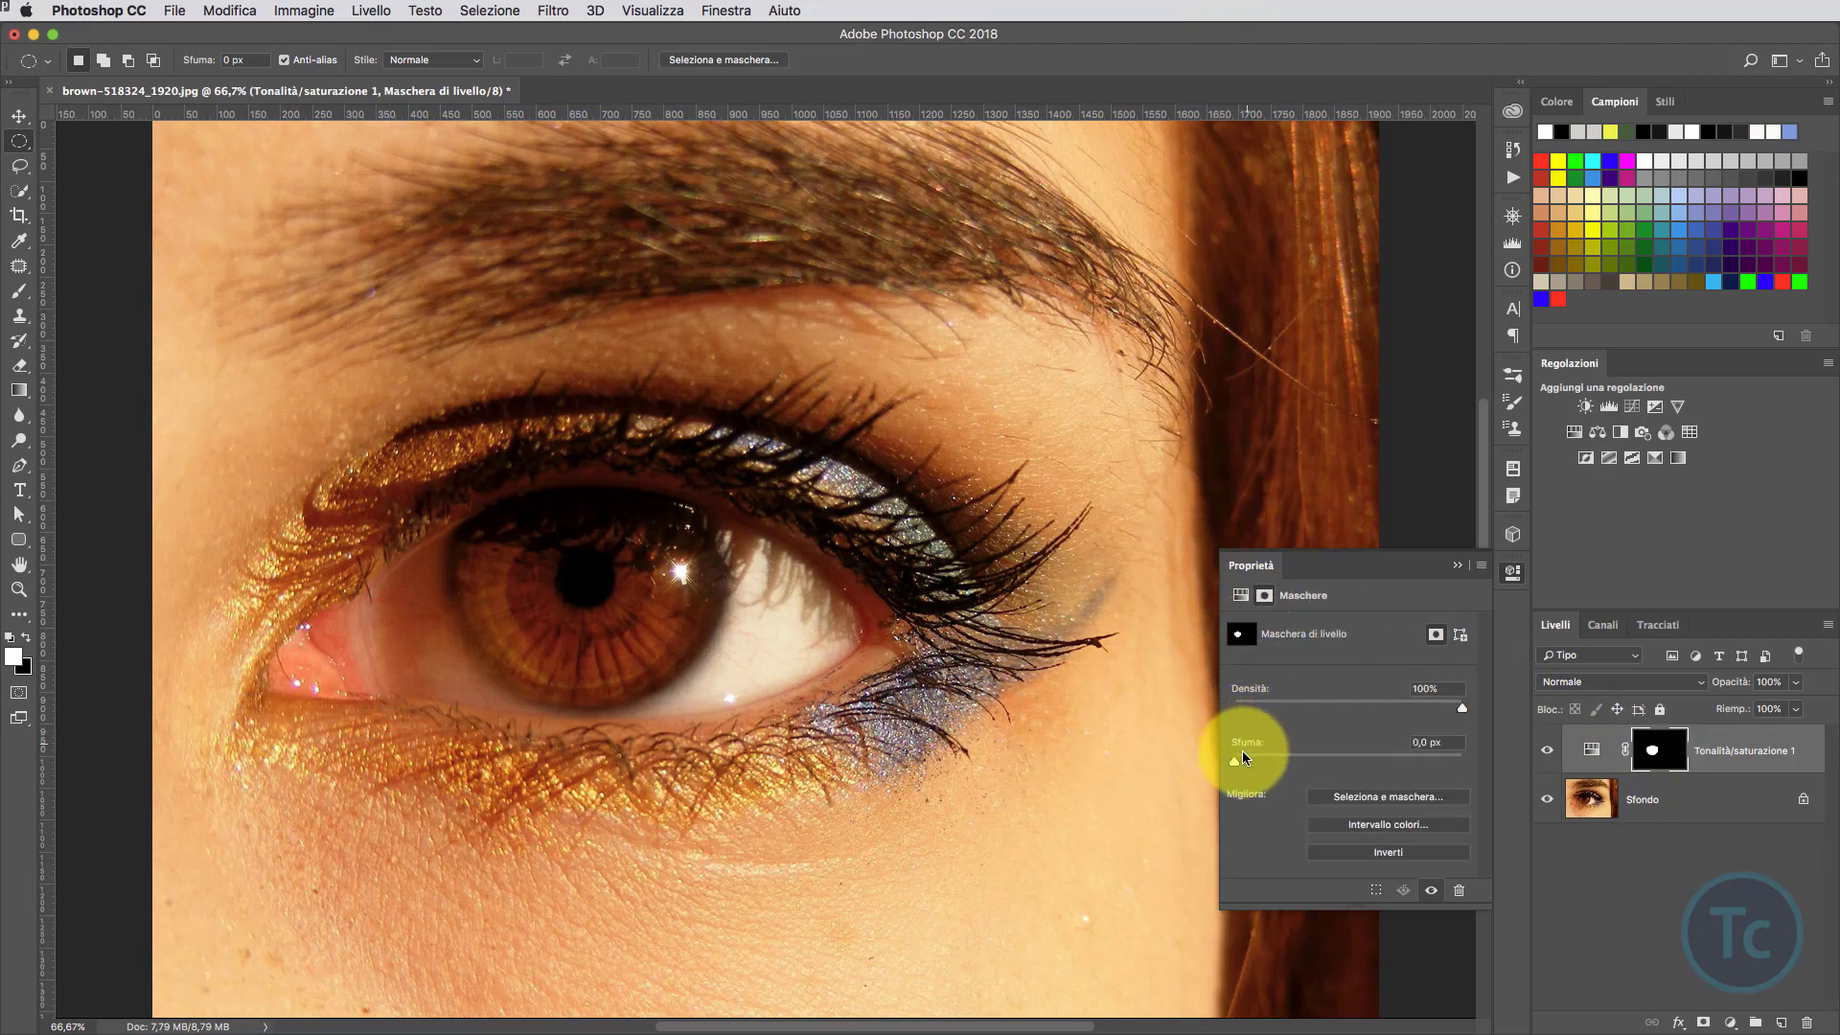
pyautogui.moveTo(1236, 761); pyautogui.dragTo(1273, 761)
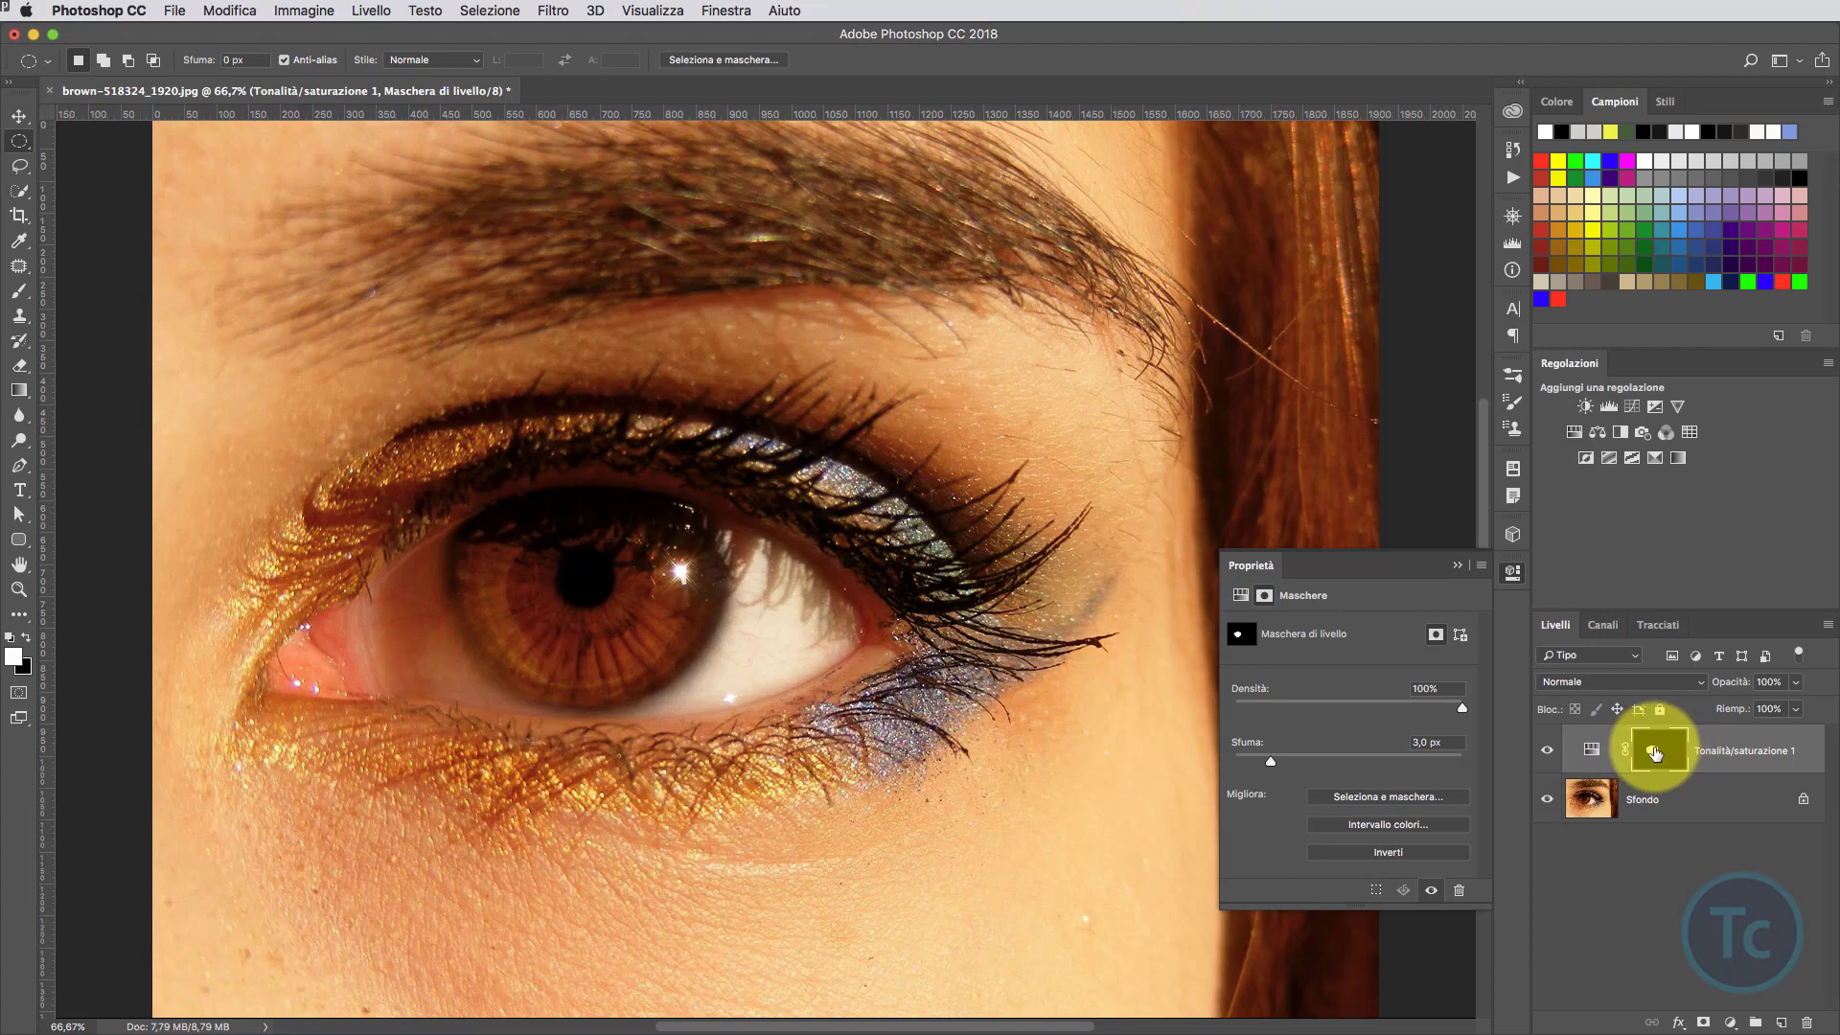
pyautogui.keyDown('alt'); pyautogui.click(1655, 752); pyautogui.keyUp('alt')
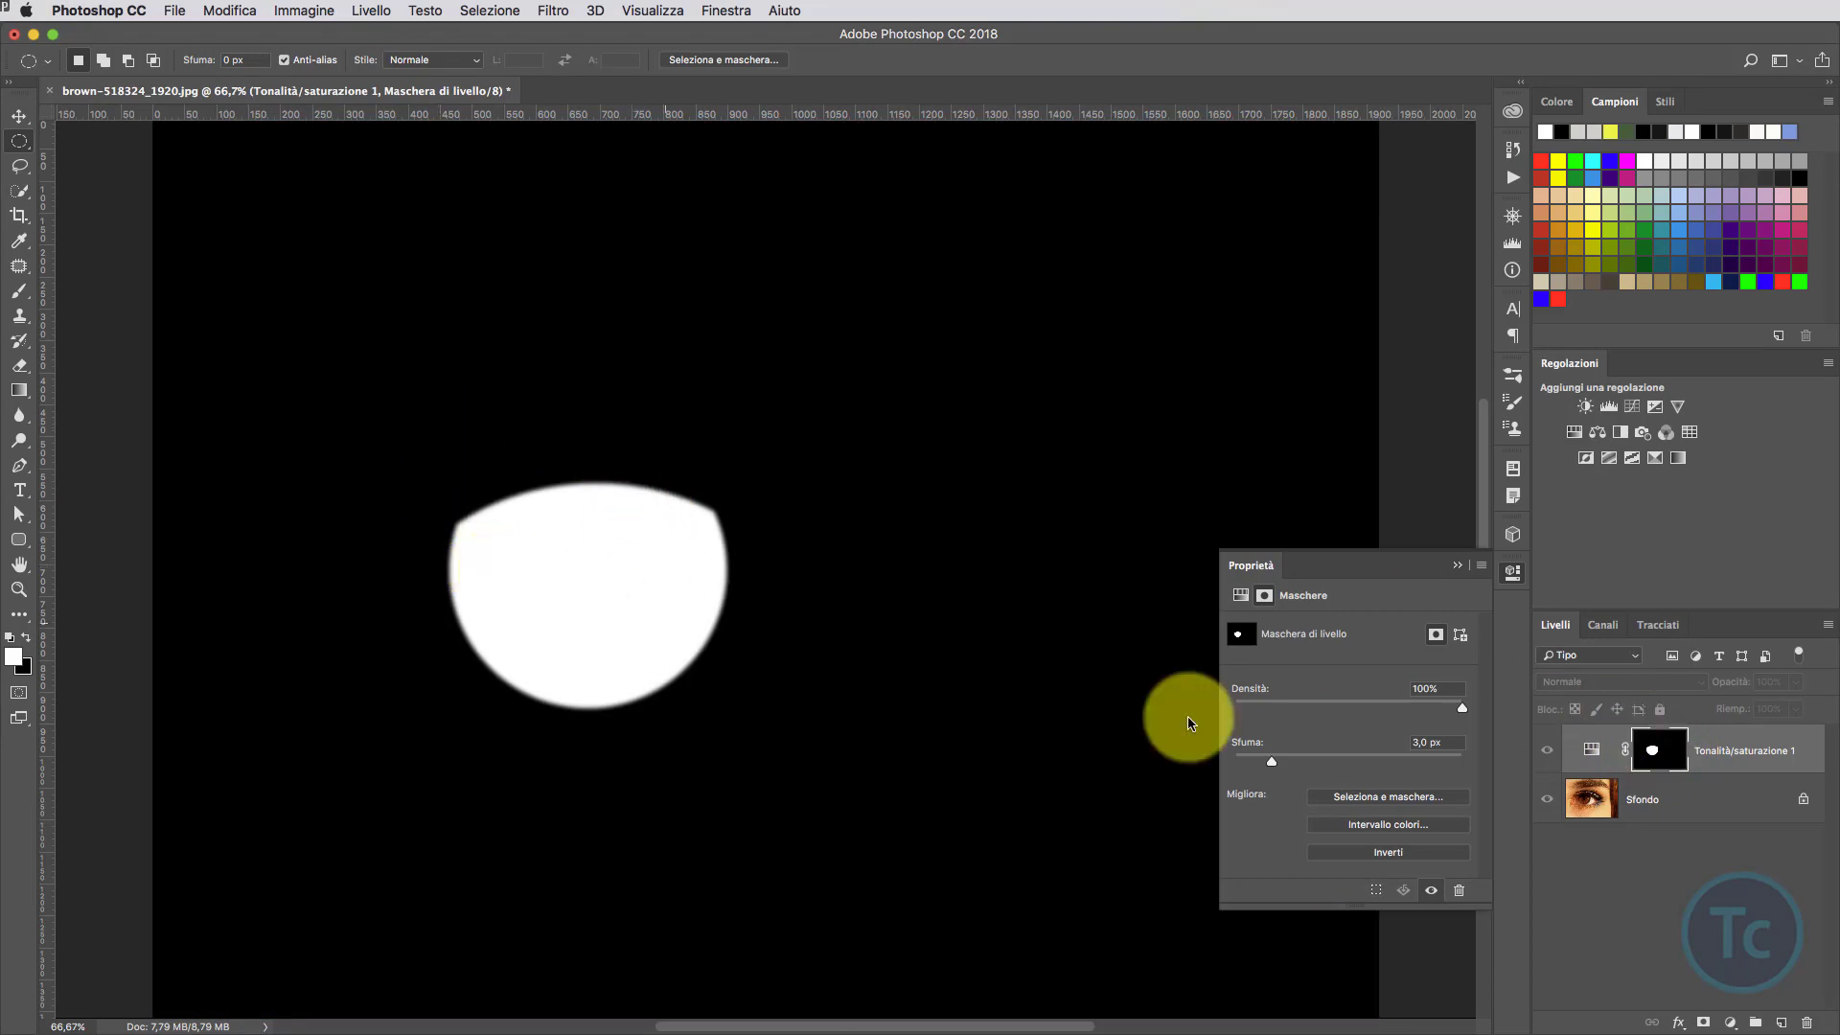
pyautogui.moveTo(1284, 761); pyautogui.dragTo(1291, 762)
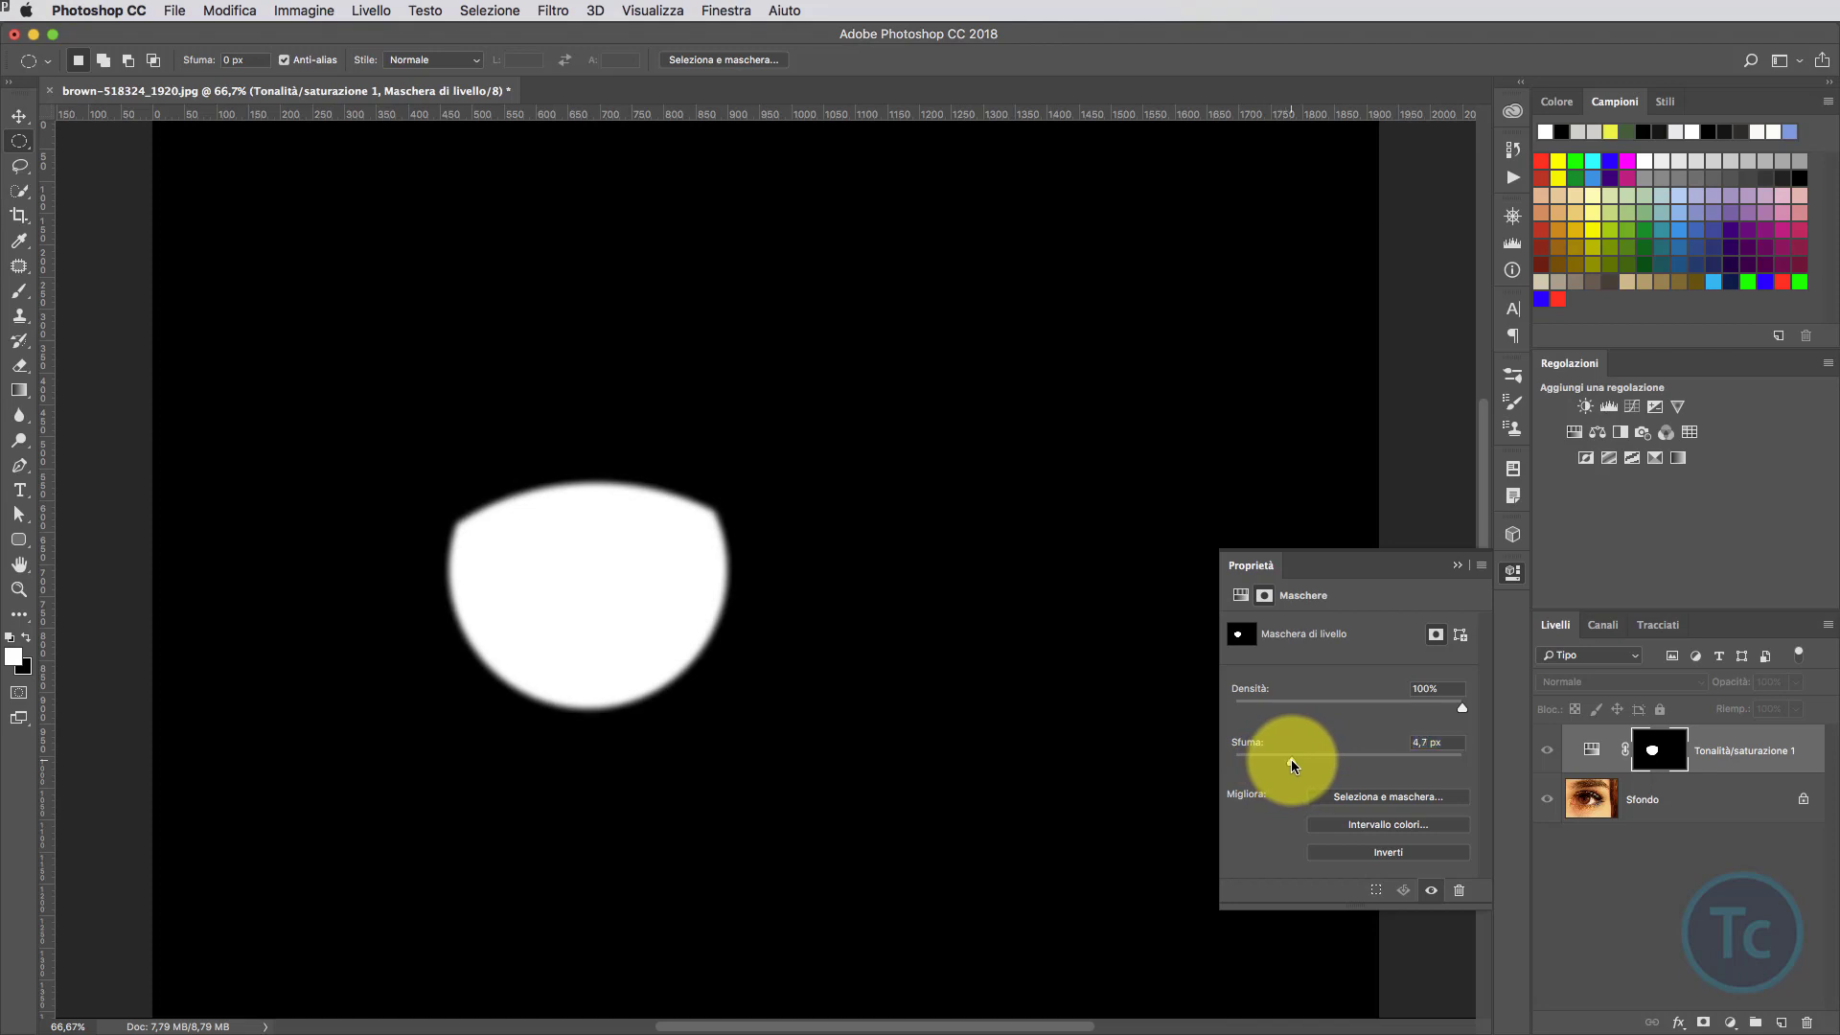
pyautogui.keyDown('alt'); pyautogui.click(1661, 755); pyautogui.keyUp('alt')
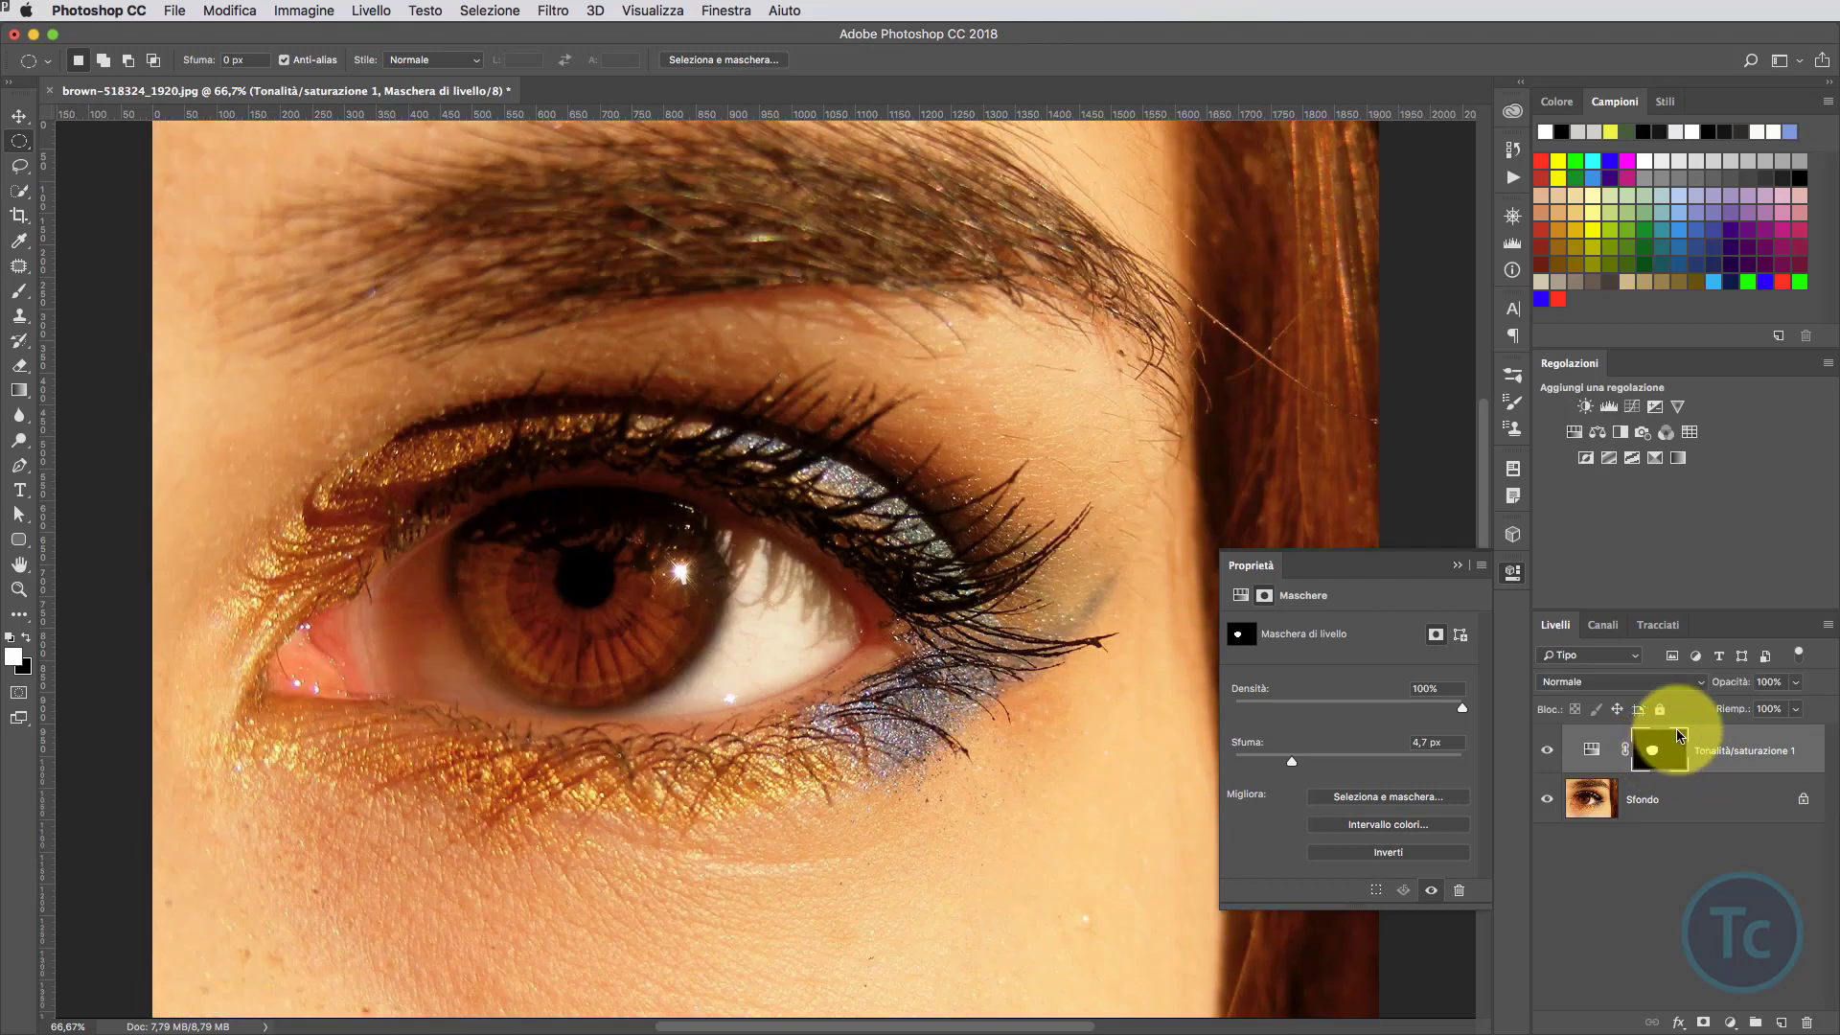
pyautogui.click(667, 557)
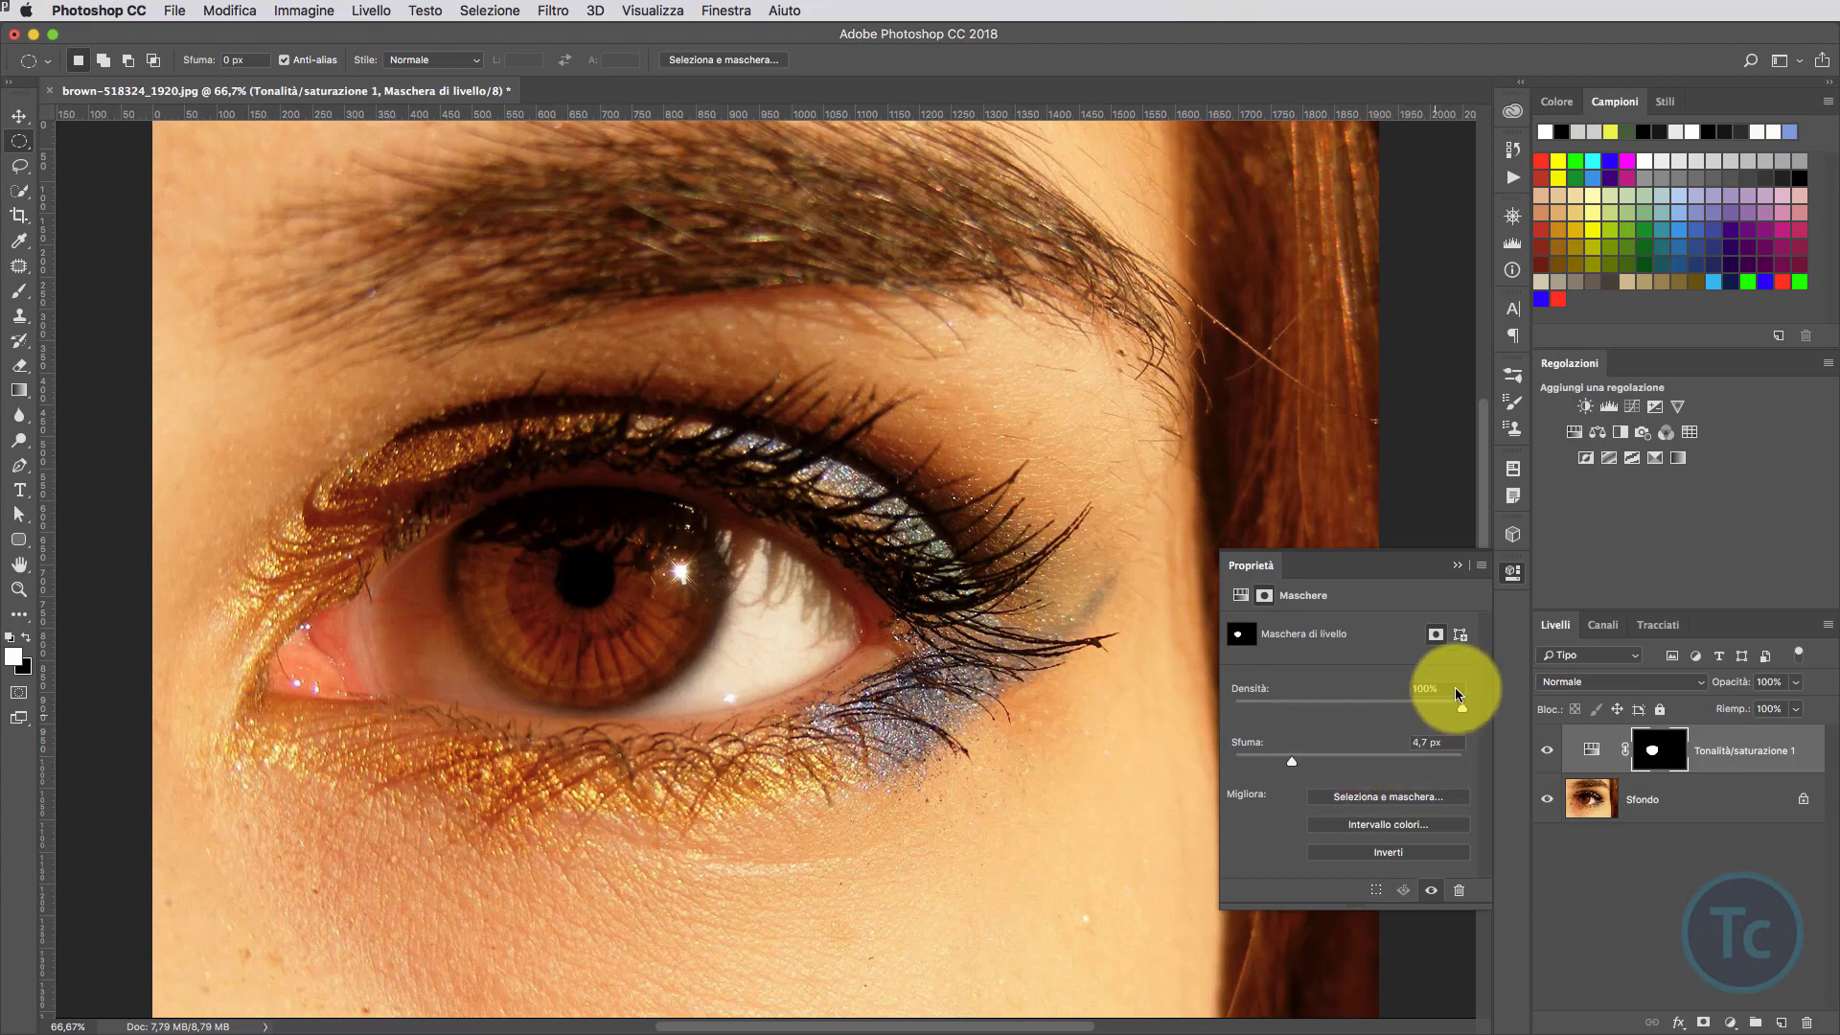
# Enable Colora and set Tonalità 141, Saturazione 13, Luminosità +2 to tint the iris teal-green.
pyautogui.click(1593, 756)
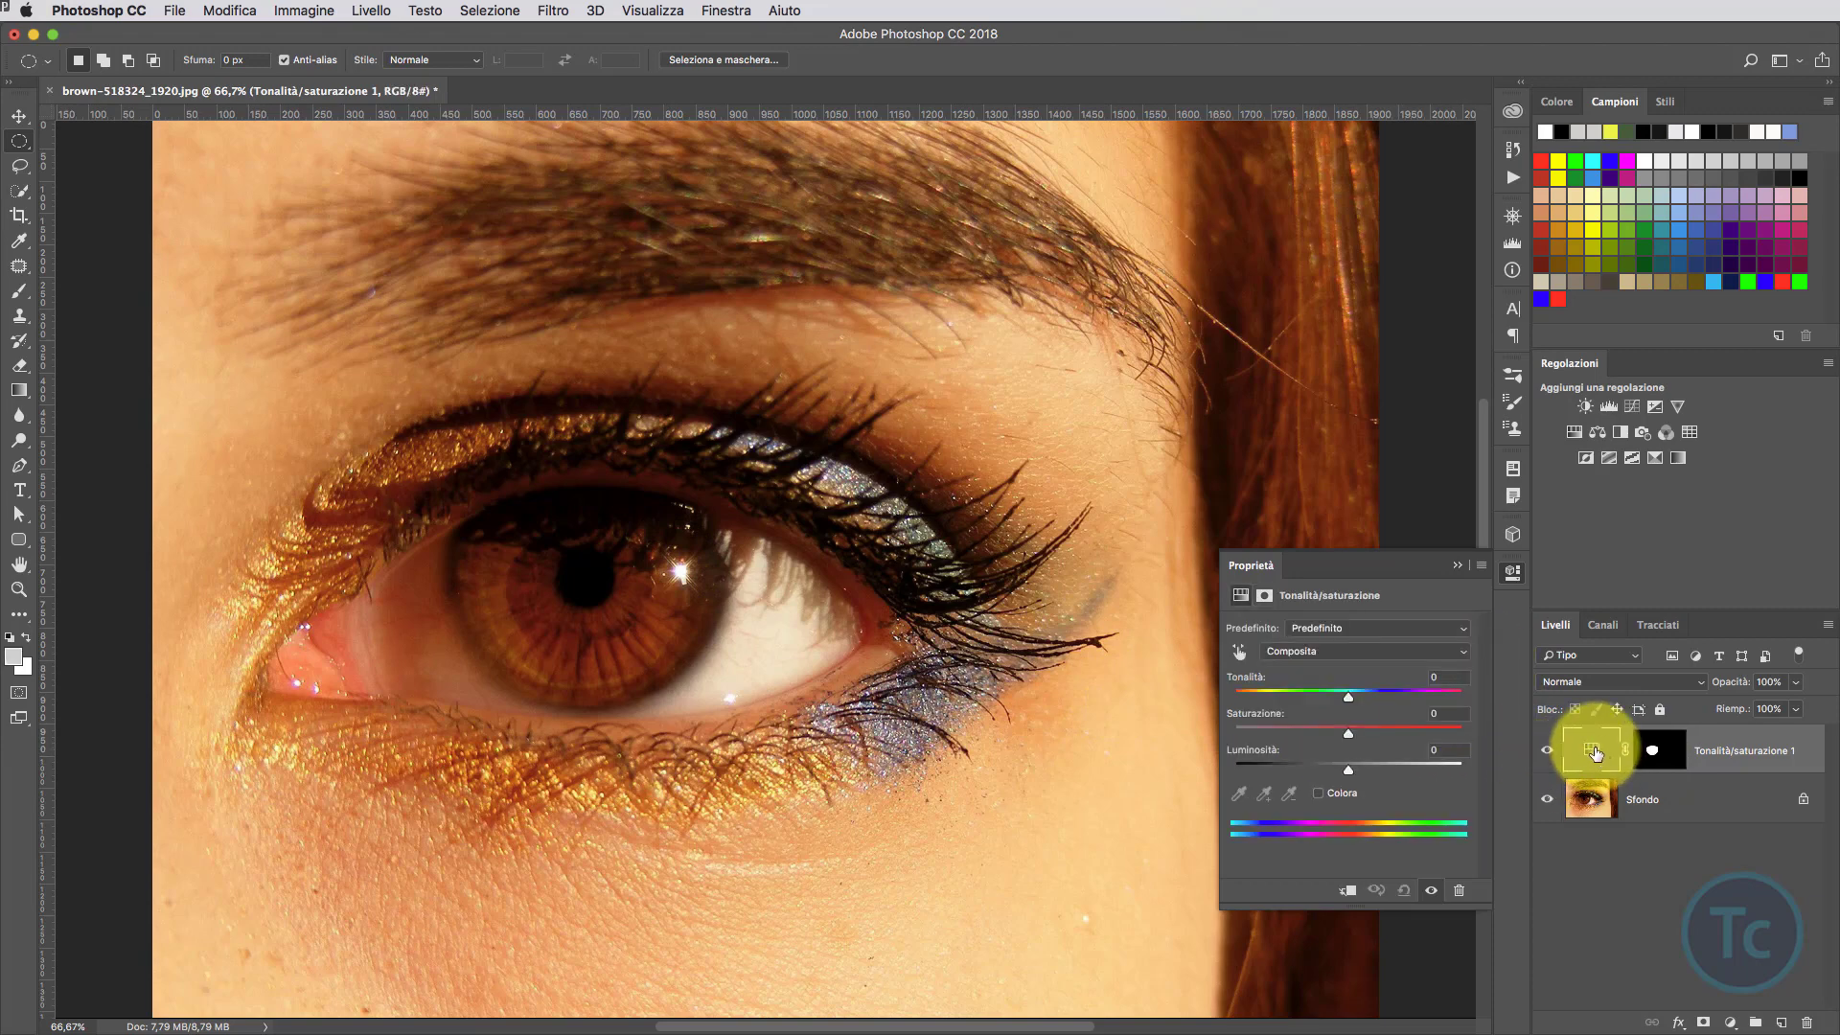
pyautogui.click(1317, 793)
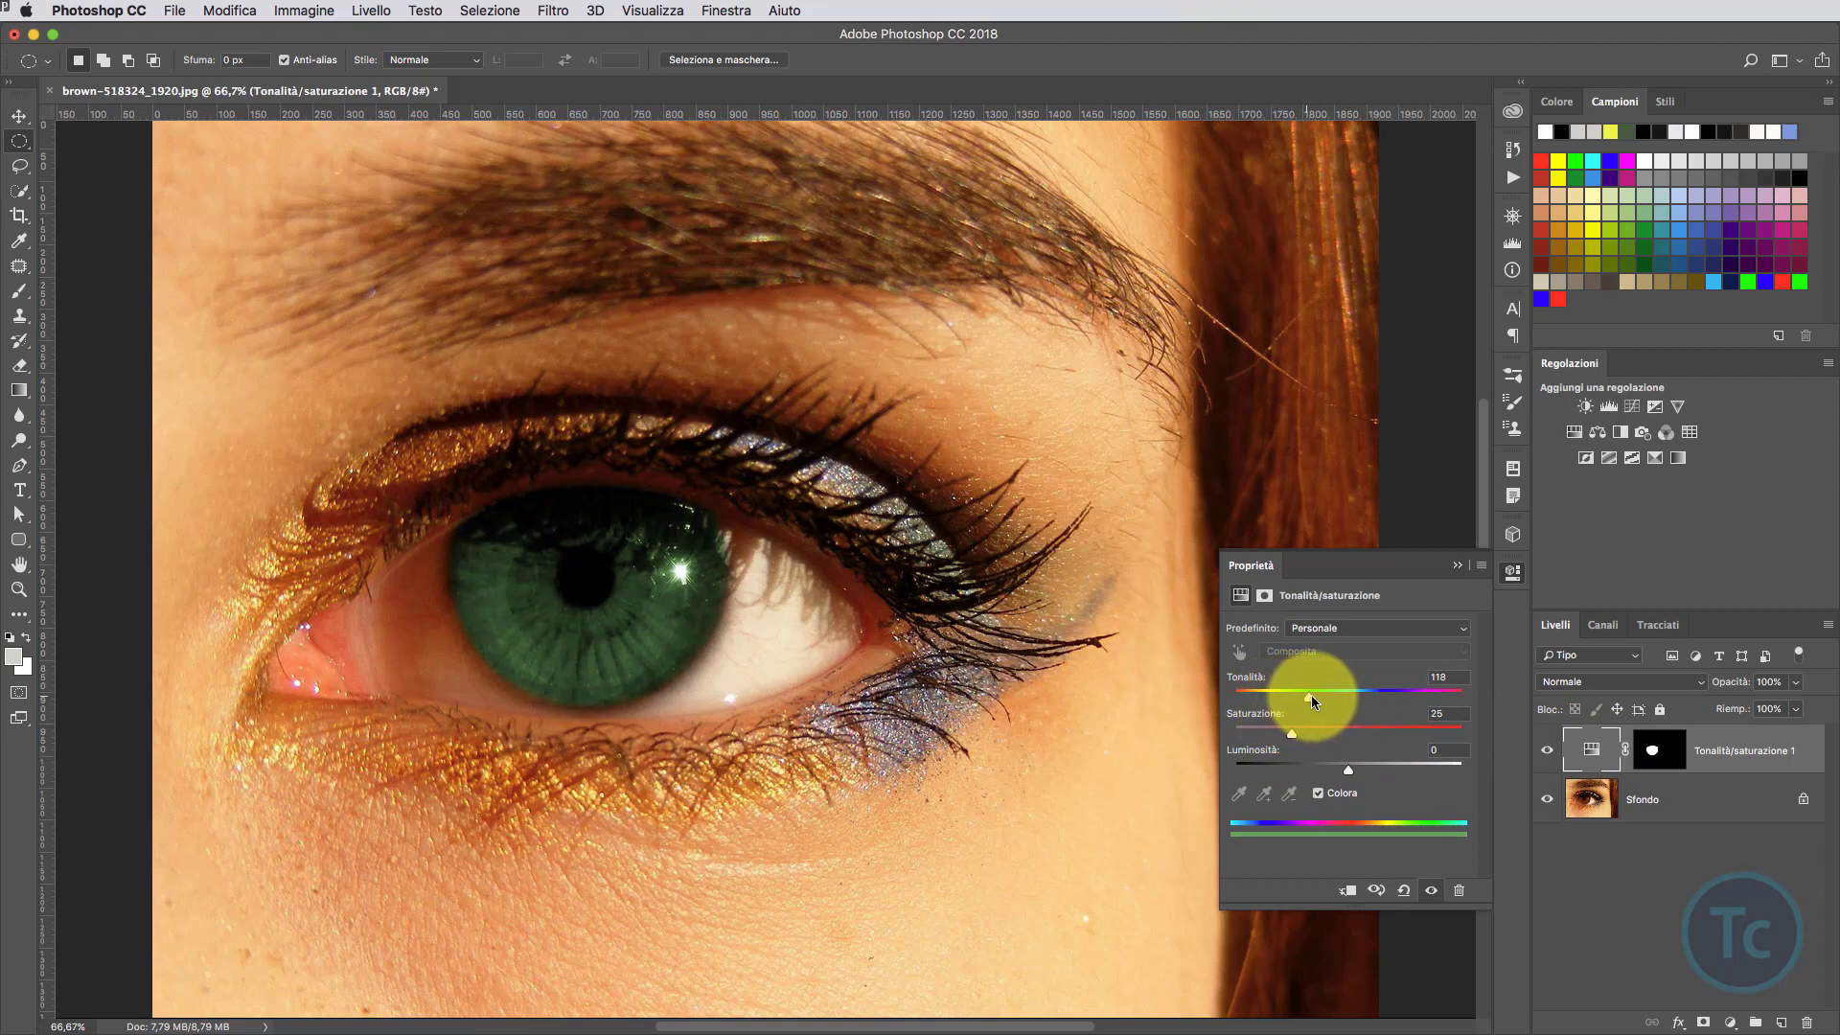
pyautogui.moveTo(1320, 700); pyautogui.dragTo(1345, 692)
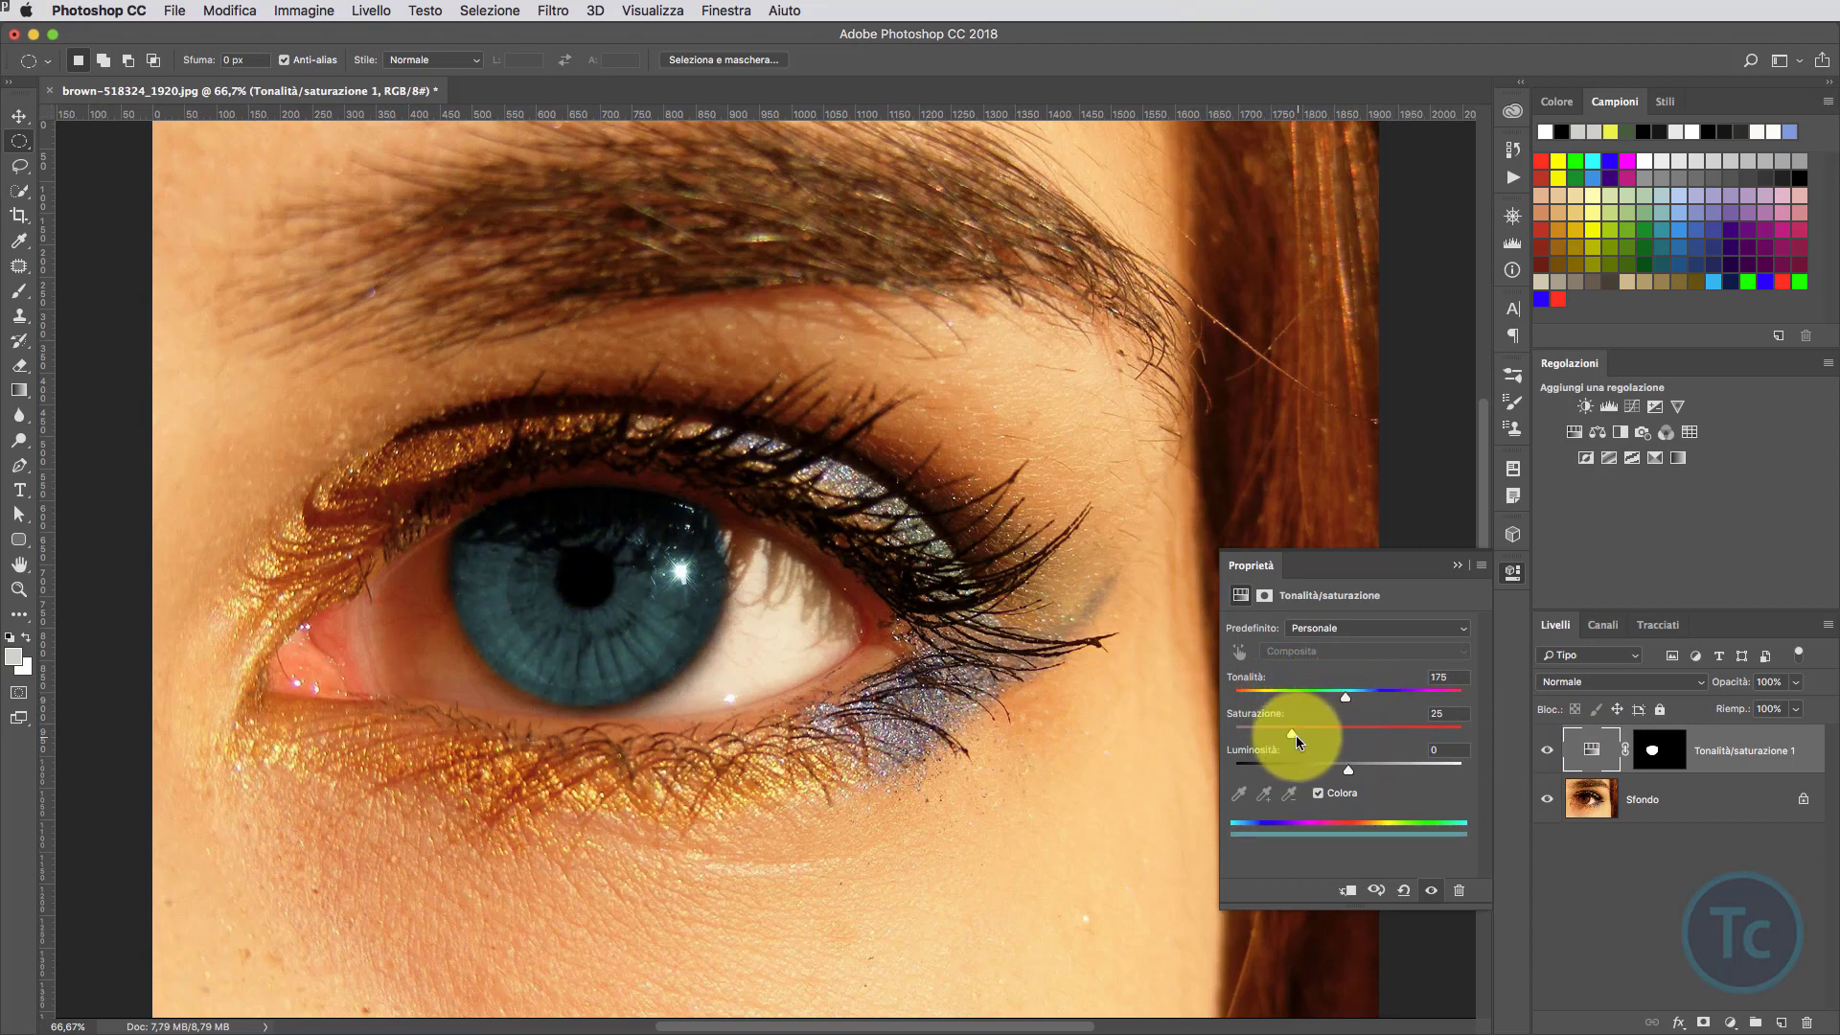
pyautogui.moveTo(1347, 766); pyautogui.dragTo(1348, 769)
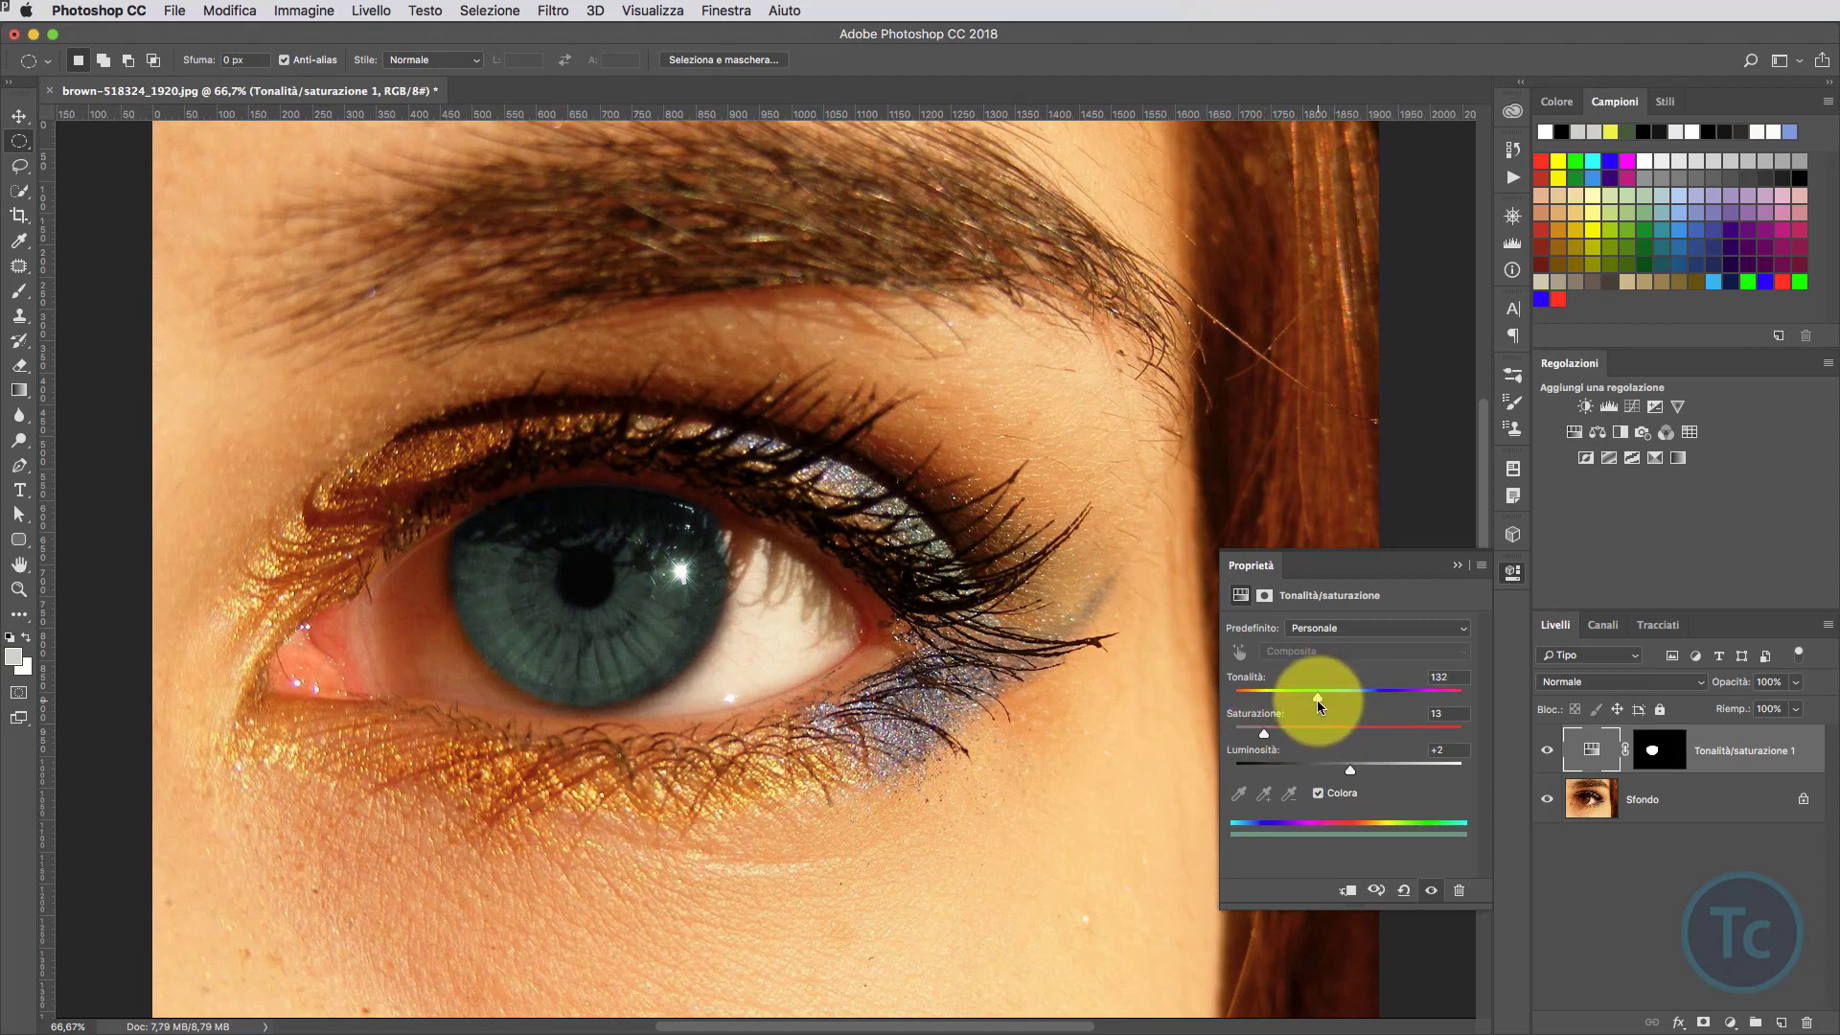
pyautogui.moveTo(1317, 699); pyautogui.dragTo(1322, 699)
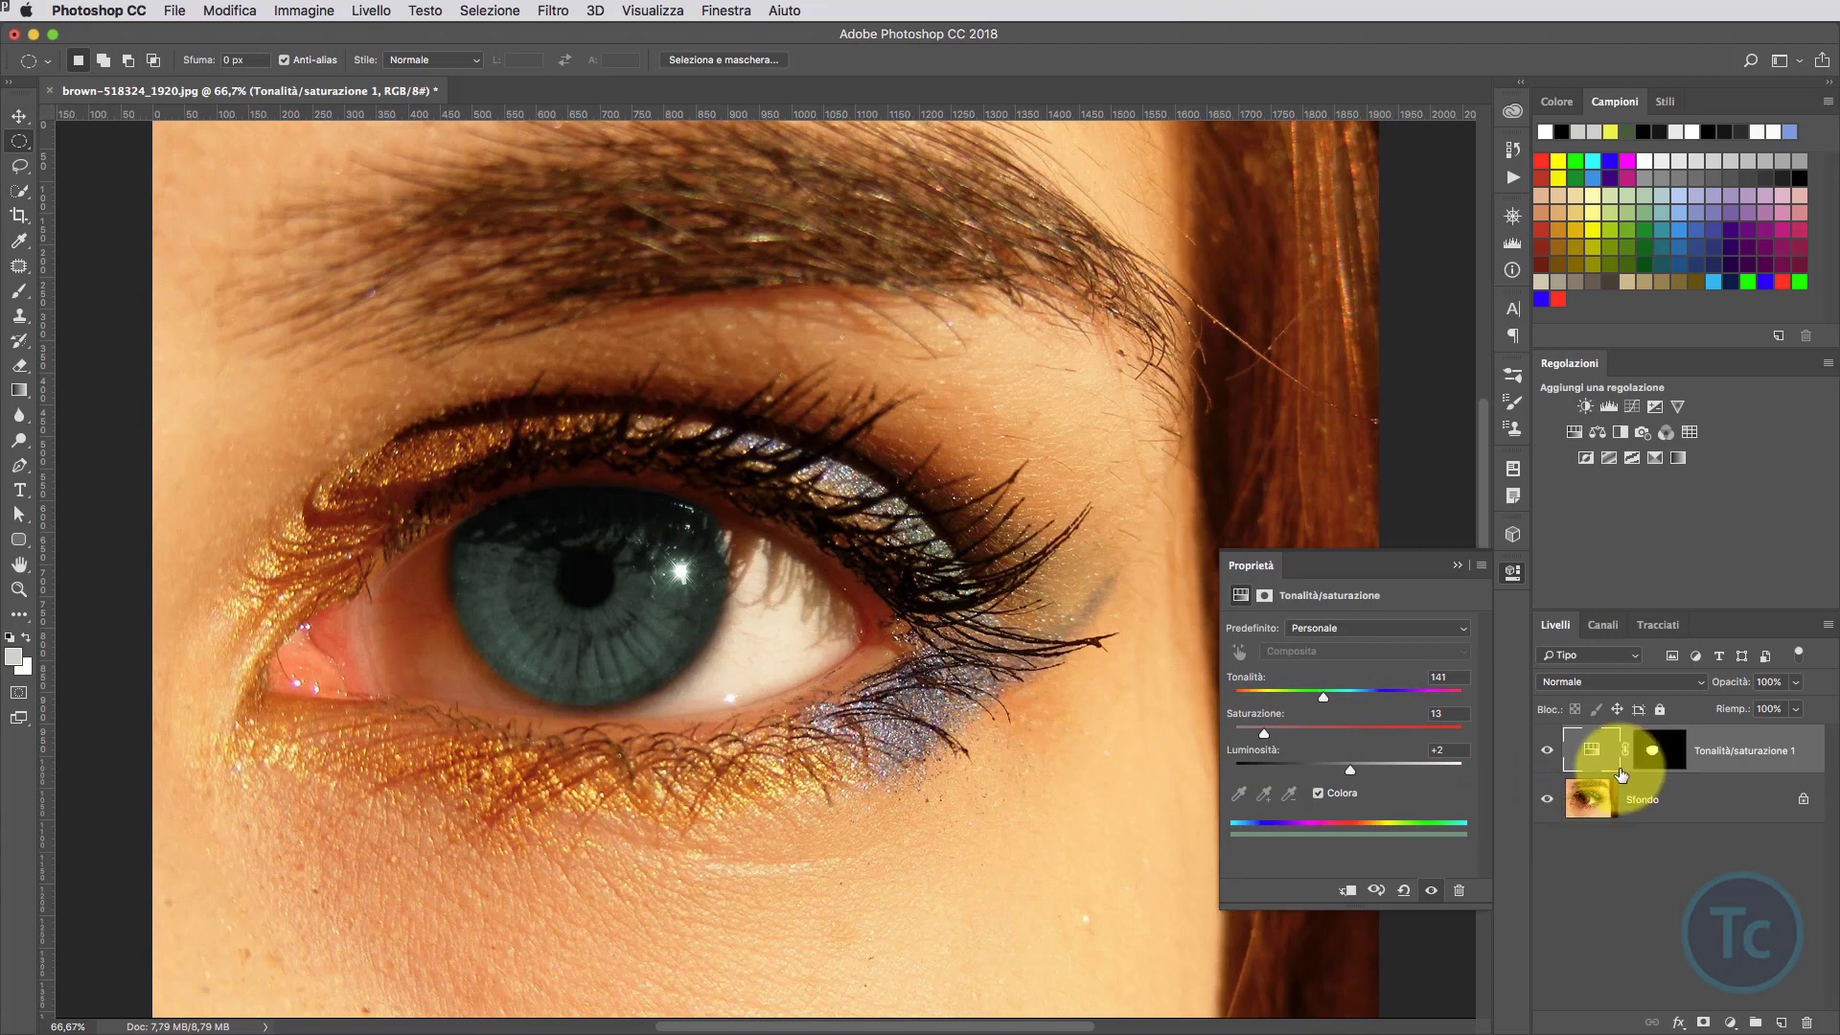
# Add a Levels layer (white input 216) clipped to Hue/Saturation; duplicate Sfondo to the top.
pyautogui.click(1610, 410)
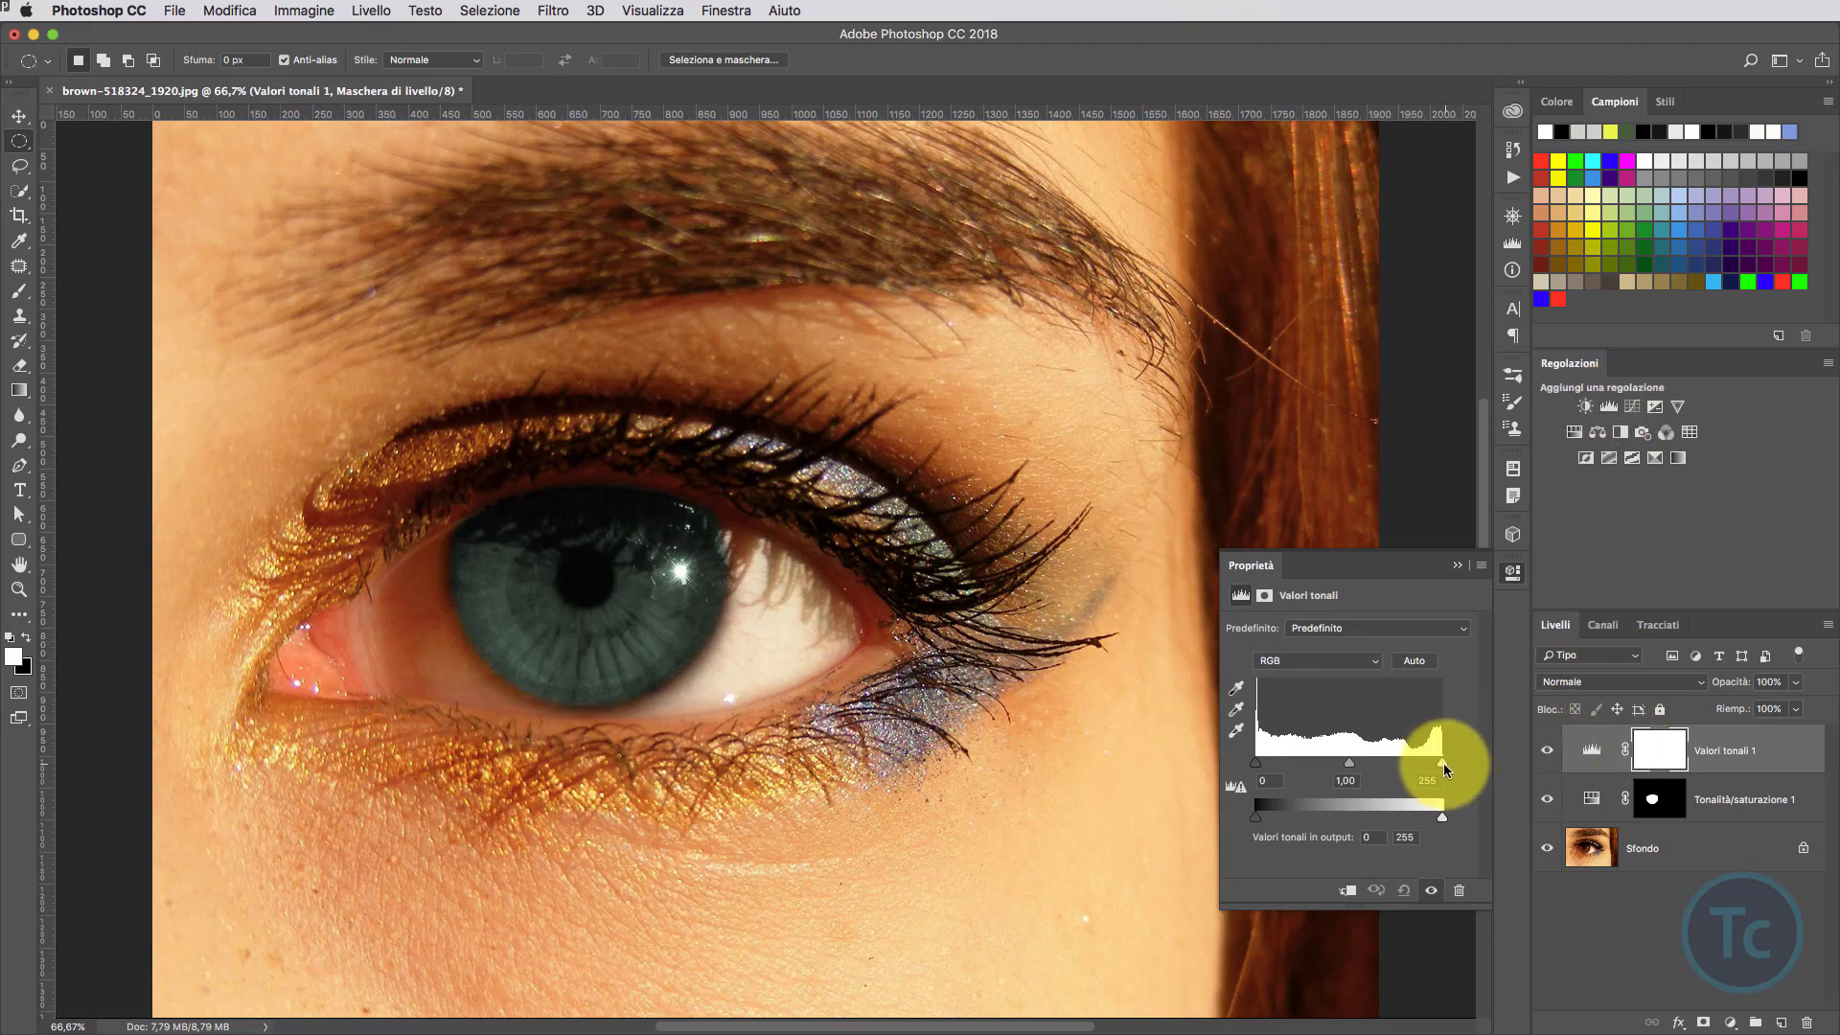
pyautogui.moveTo(1443, 763); pyautogui.dragTo(1407, 762)
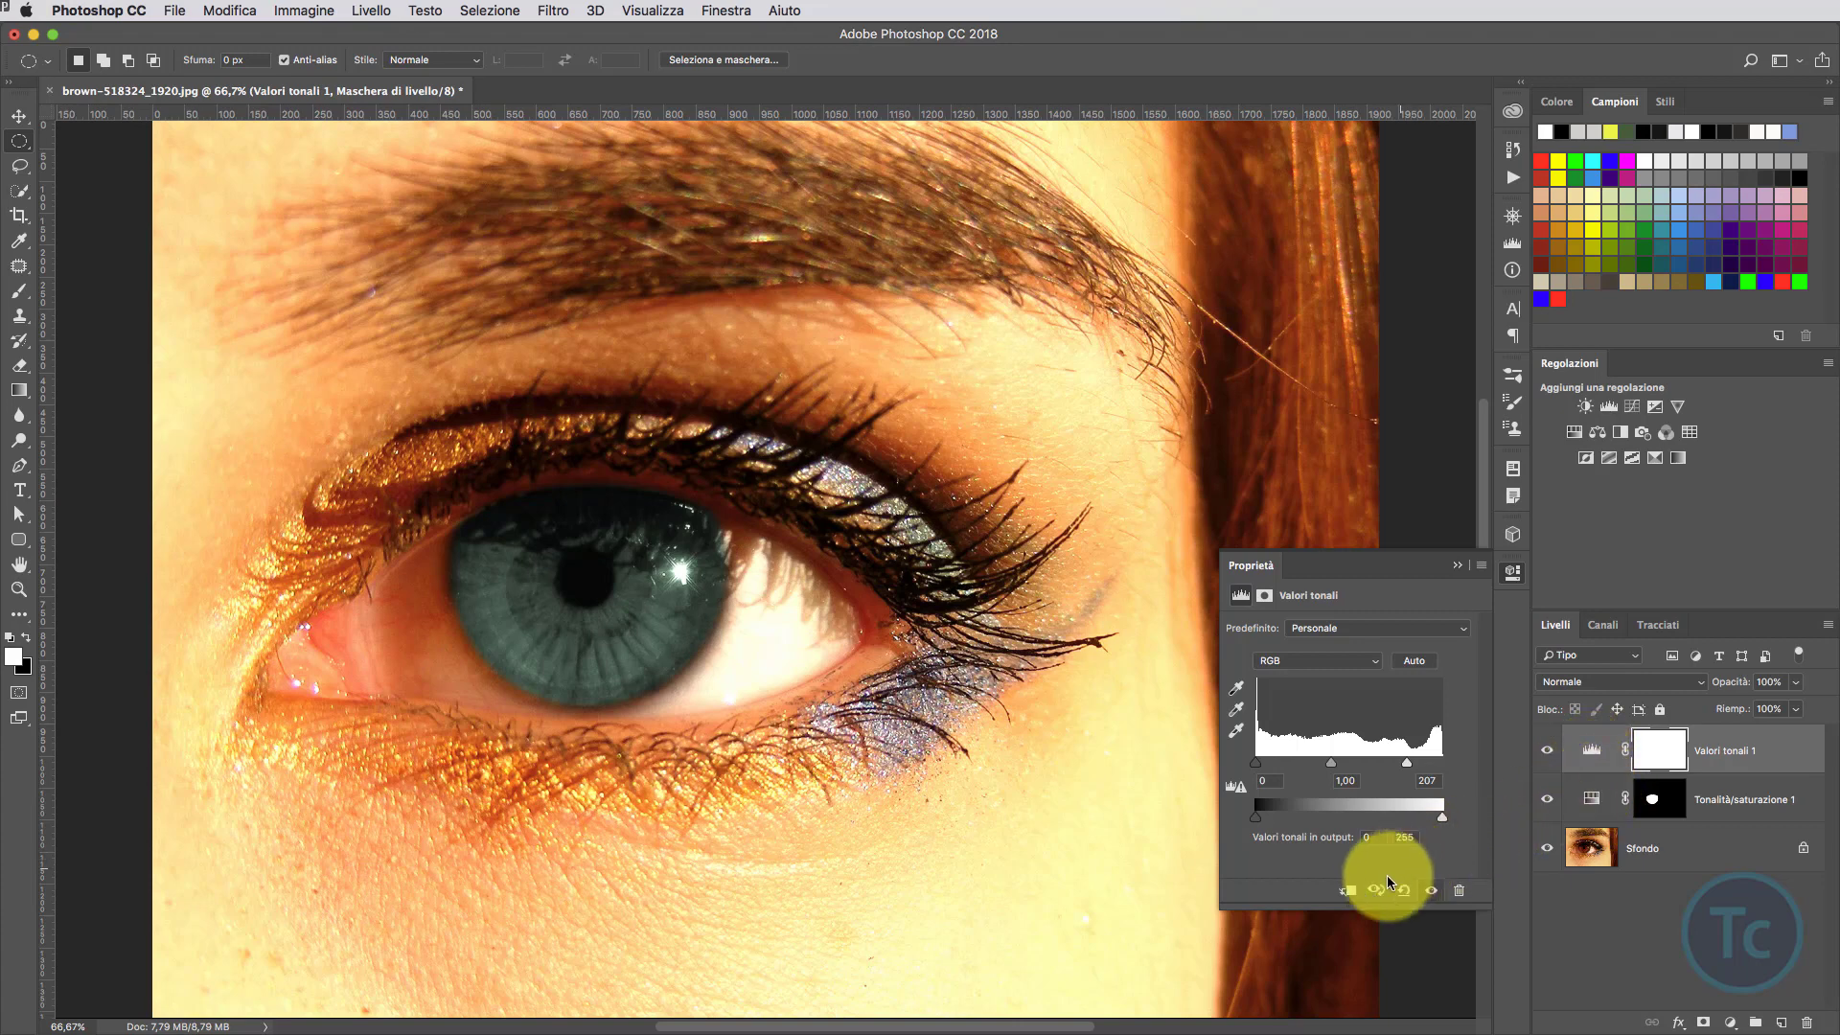
pyautogui.click(1346, 890)
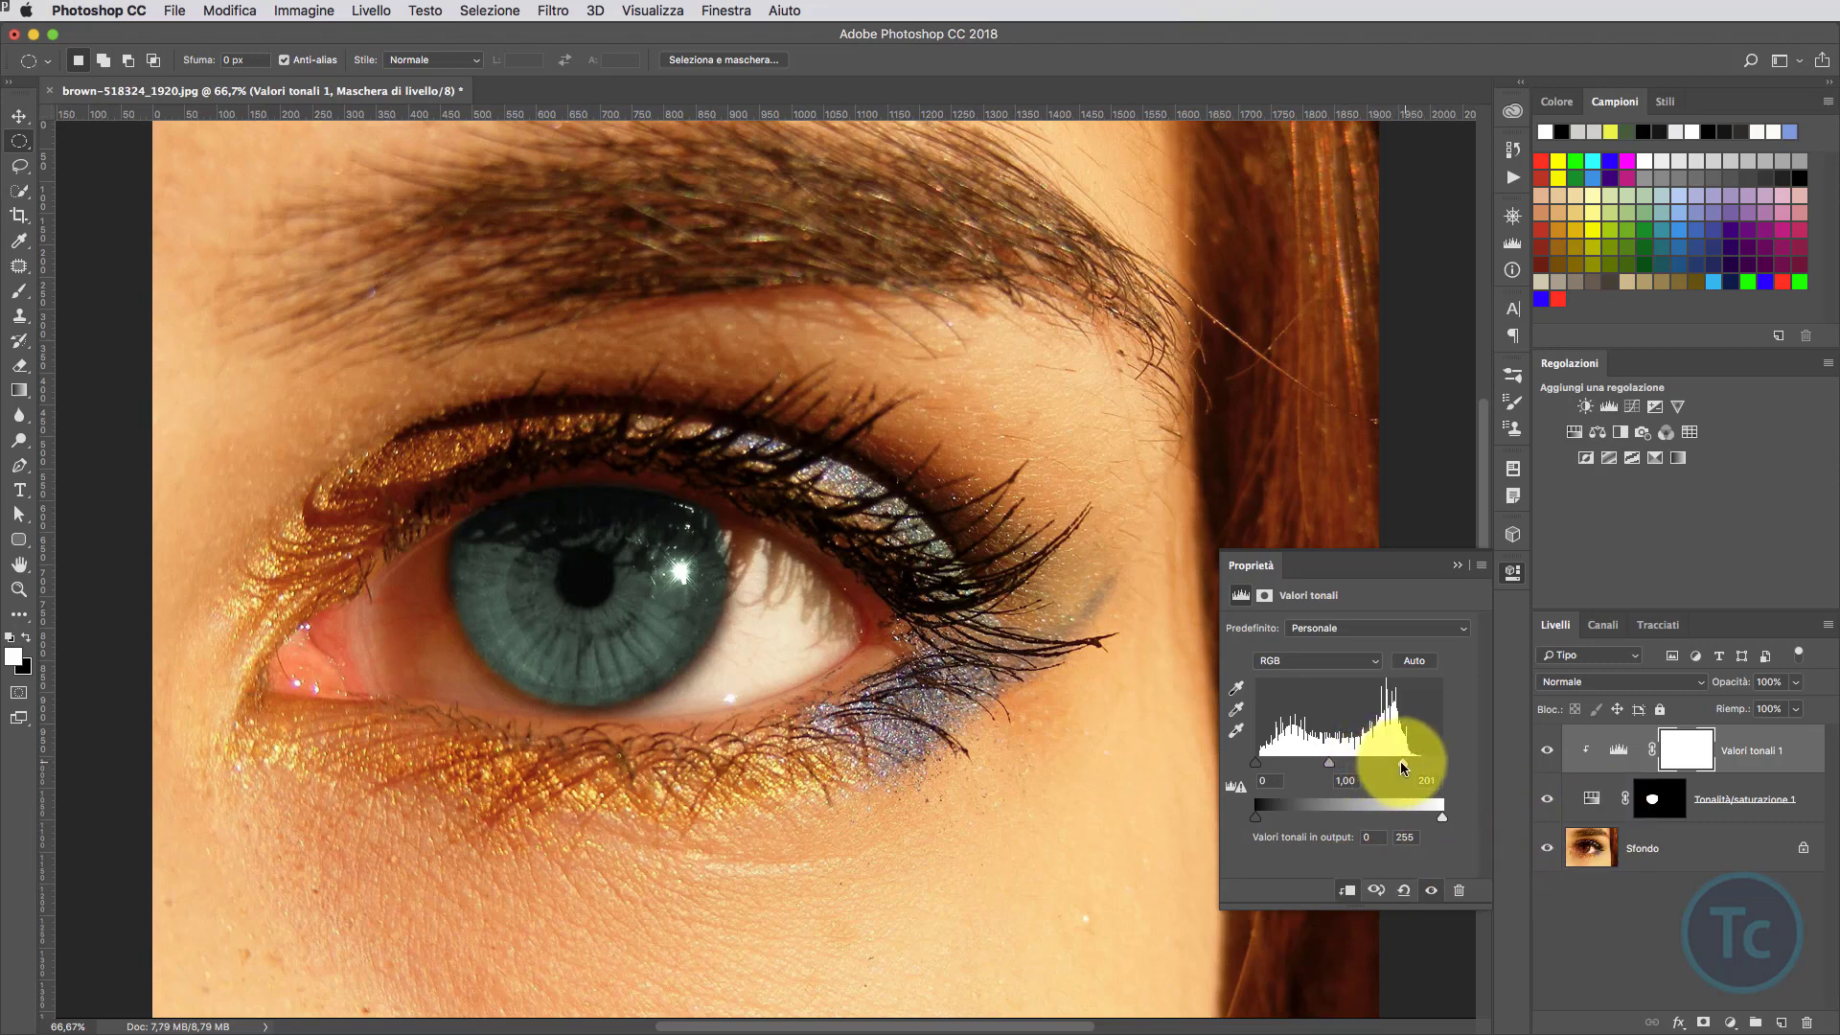
pyautogui.moveTo(1396, 765); pyautogui.dragTo(1410, 765)
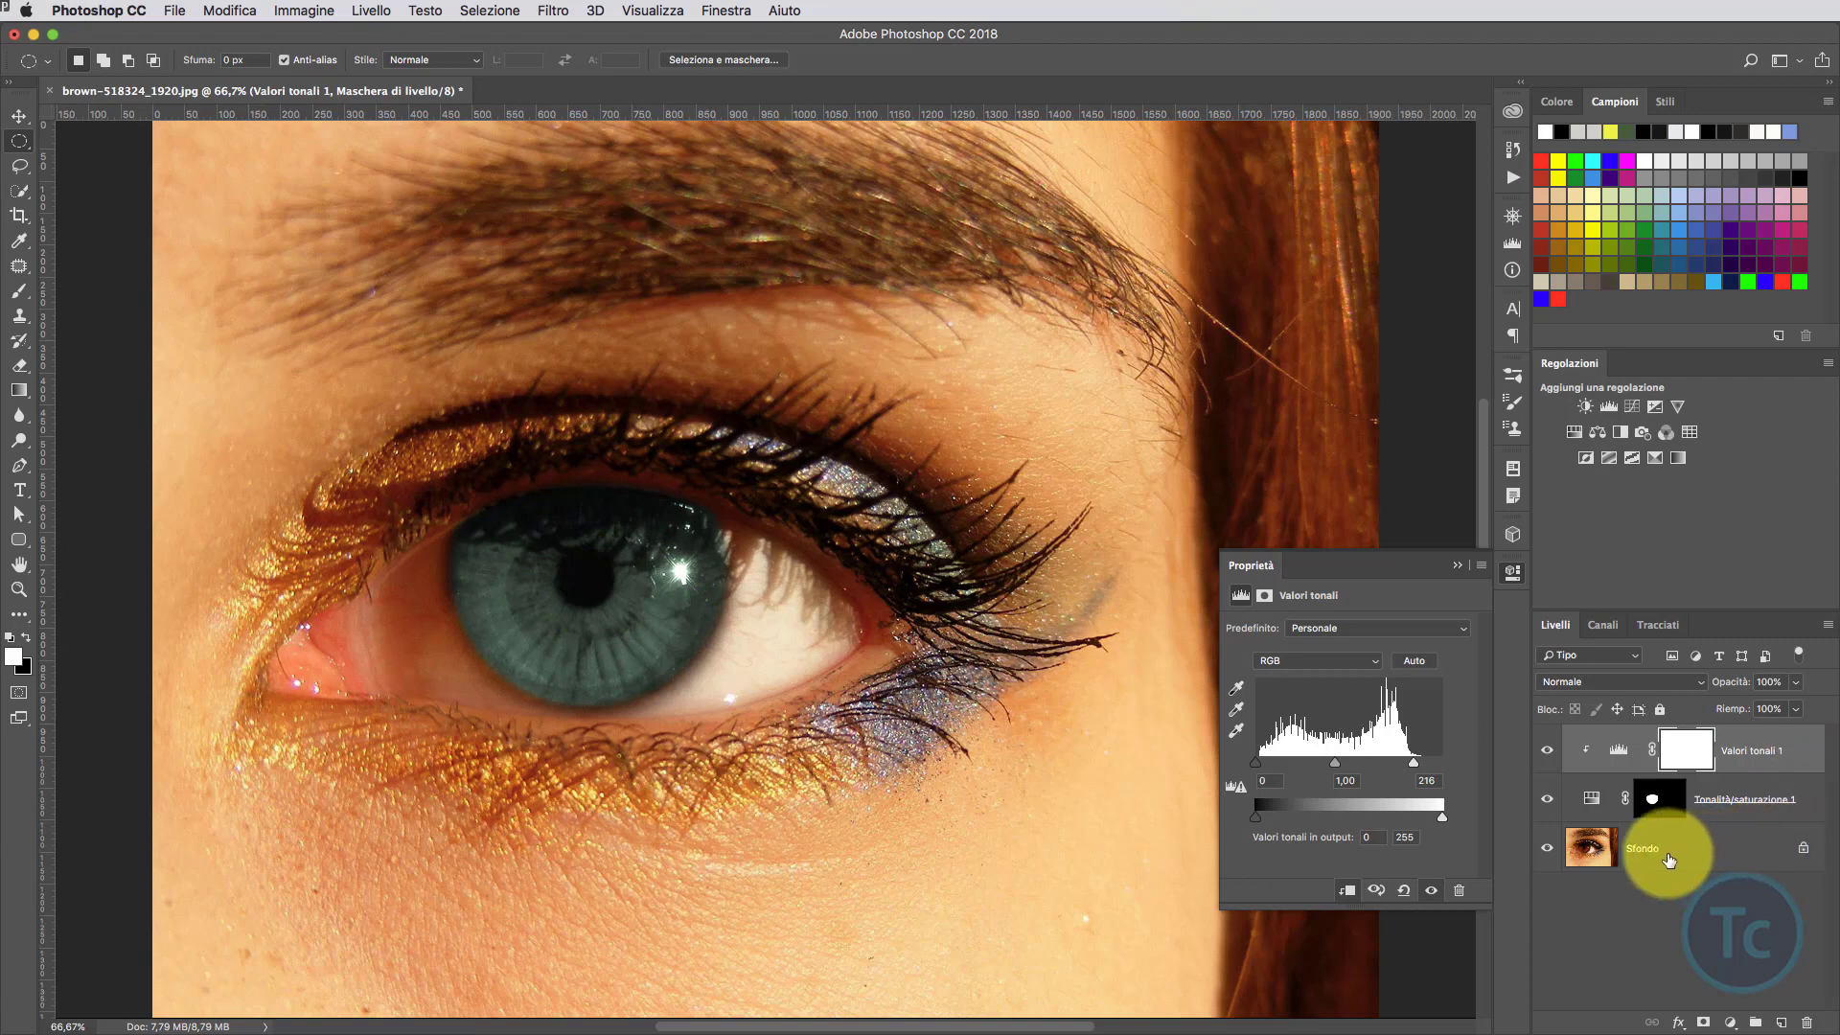
pyautogui.moveTo(1667, 848)
pyautogui.mouseDown()
pyautogui.moveTo(1787, 987)
pyautogui.moveTo(1780, 1018)
pyautogui.mouseUp()
pyautogui.moveTo(1585, 846); pyautogui.dragTo(1582, 736)
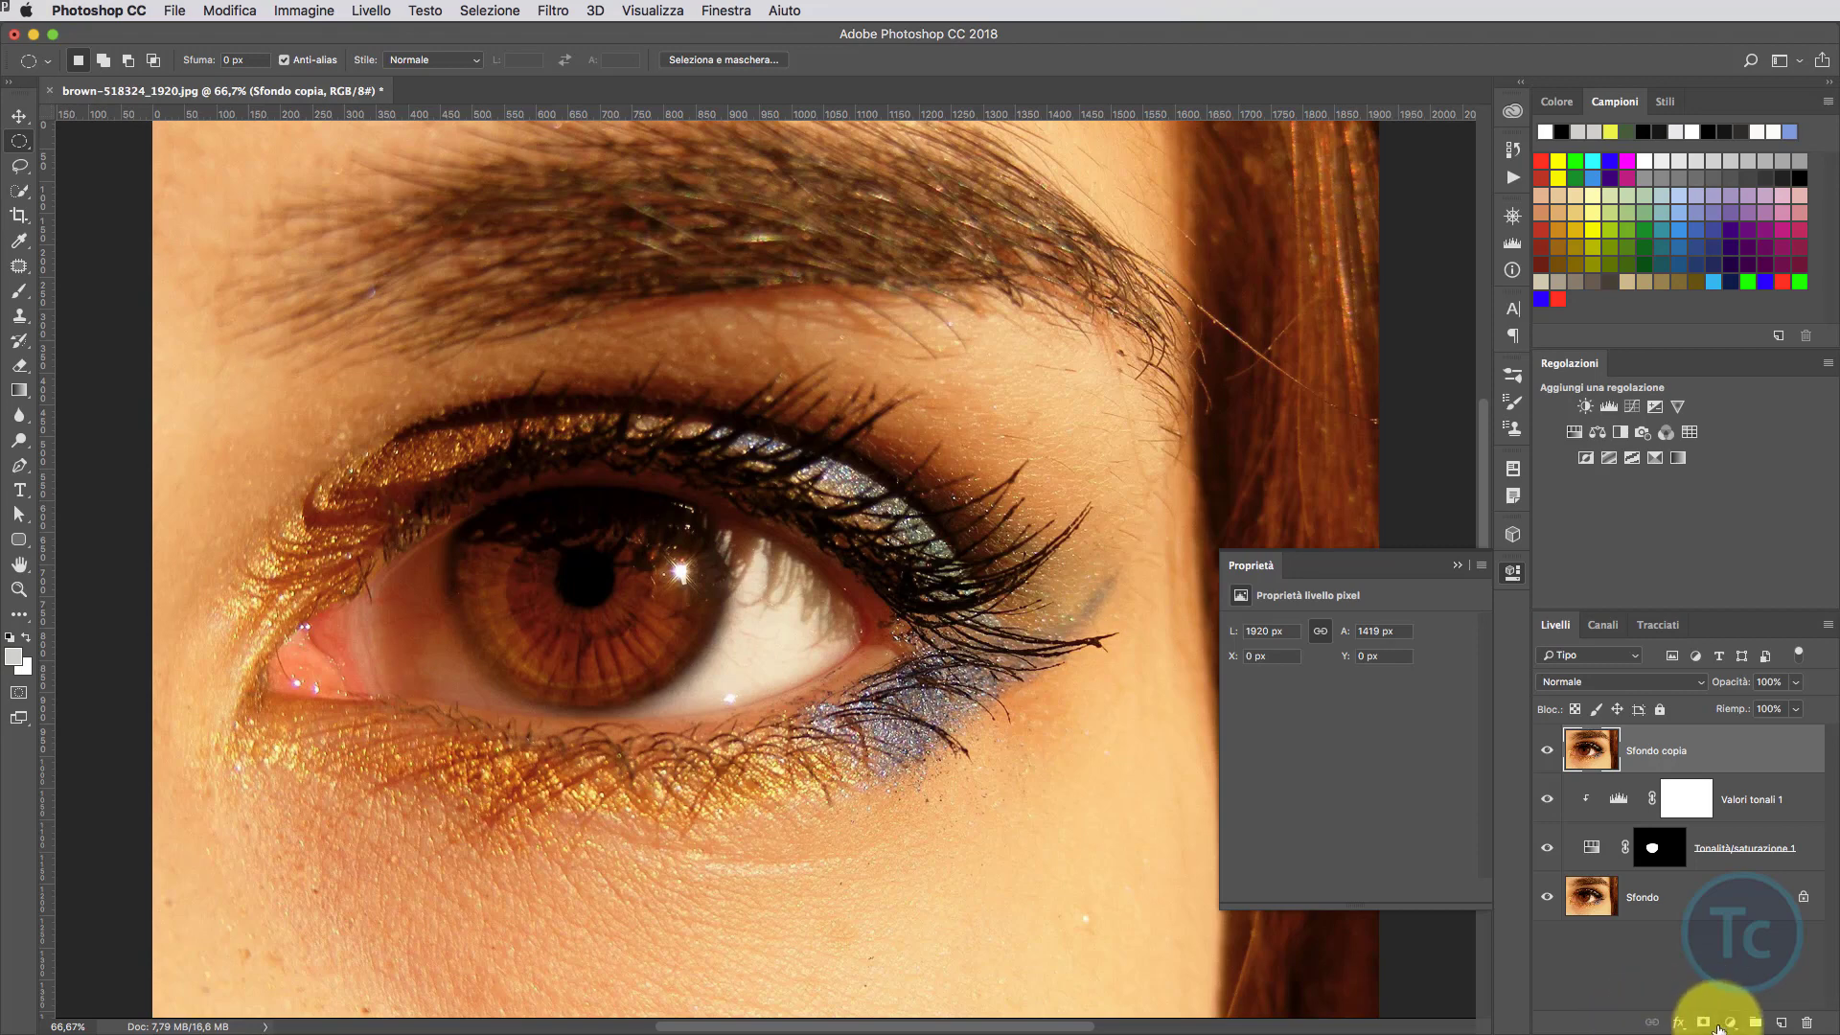
# Hide Sfondo copia with a black mask and paint white over the pupil with a 171 px brush.
pyautogui.keyDown('alt'); pyautogui.click(1696, 1021); pyautogui.keyUp('alt')
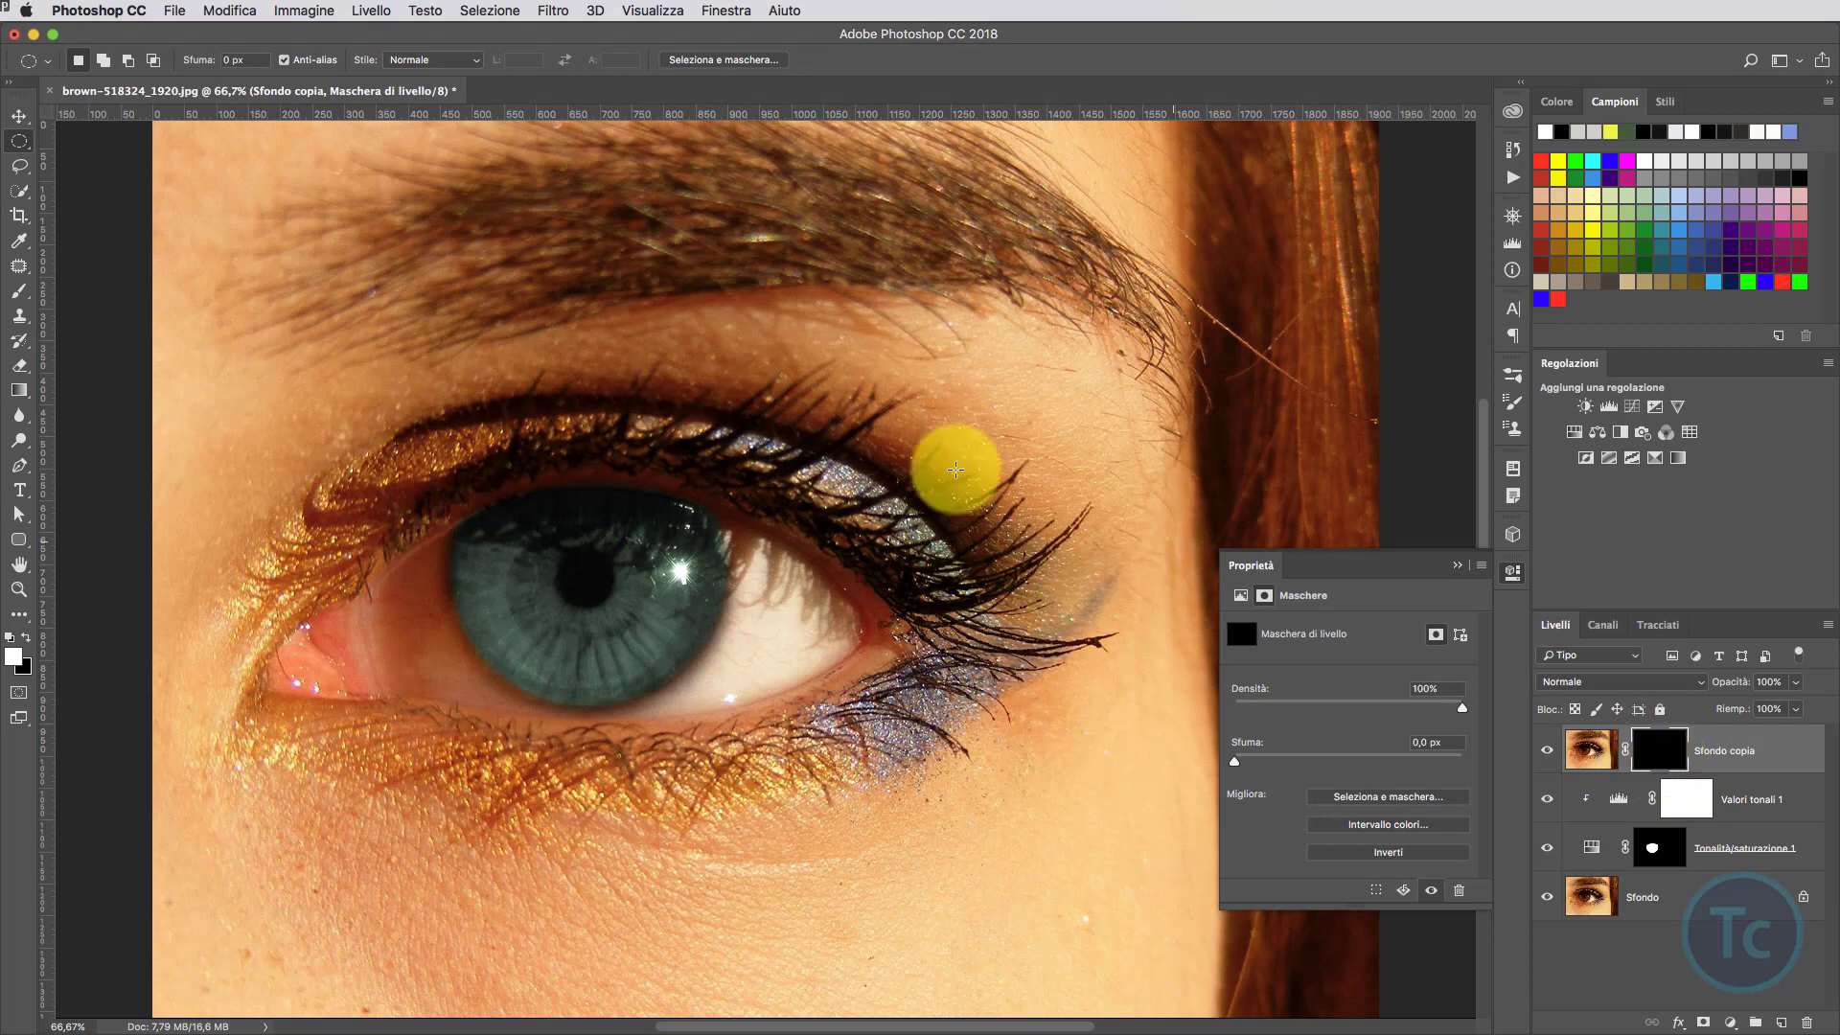
pyautogui.click(16, 293)
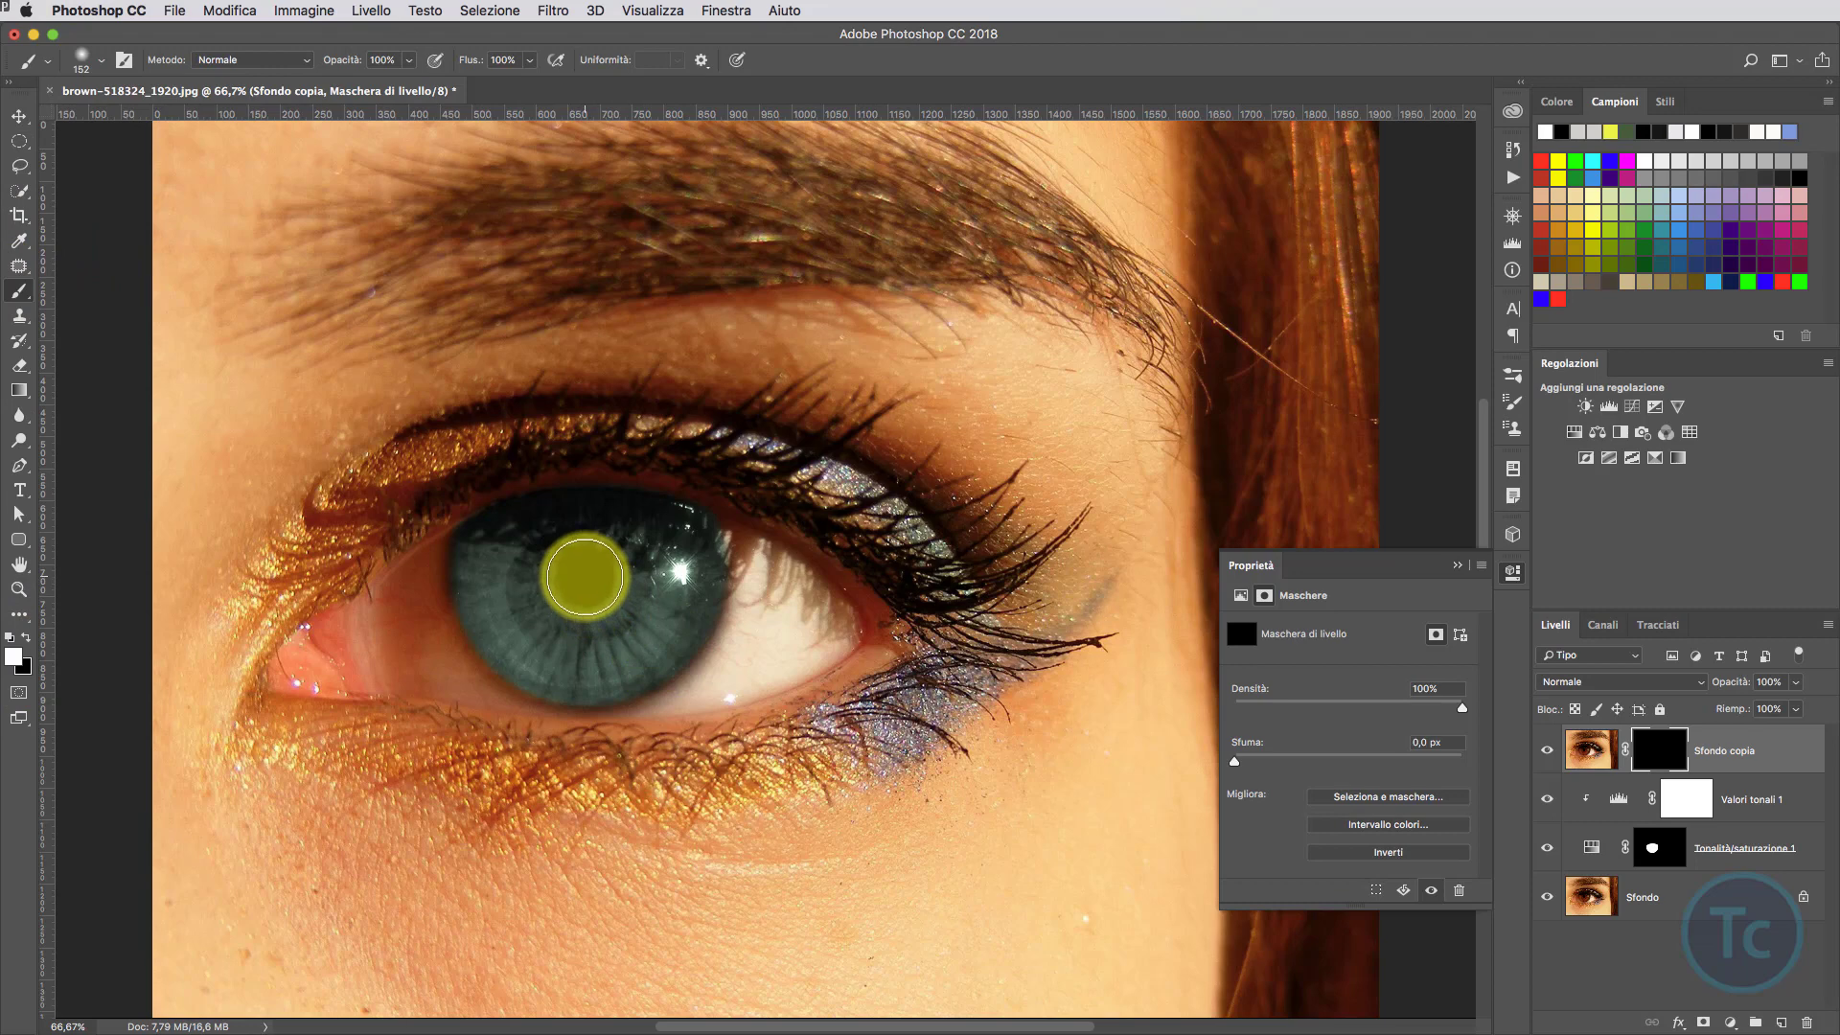
pyautogui.moveTo(584, 580); pyautogui.dragTo(595, 585)
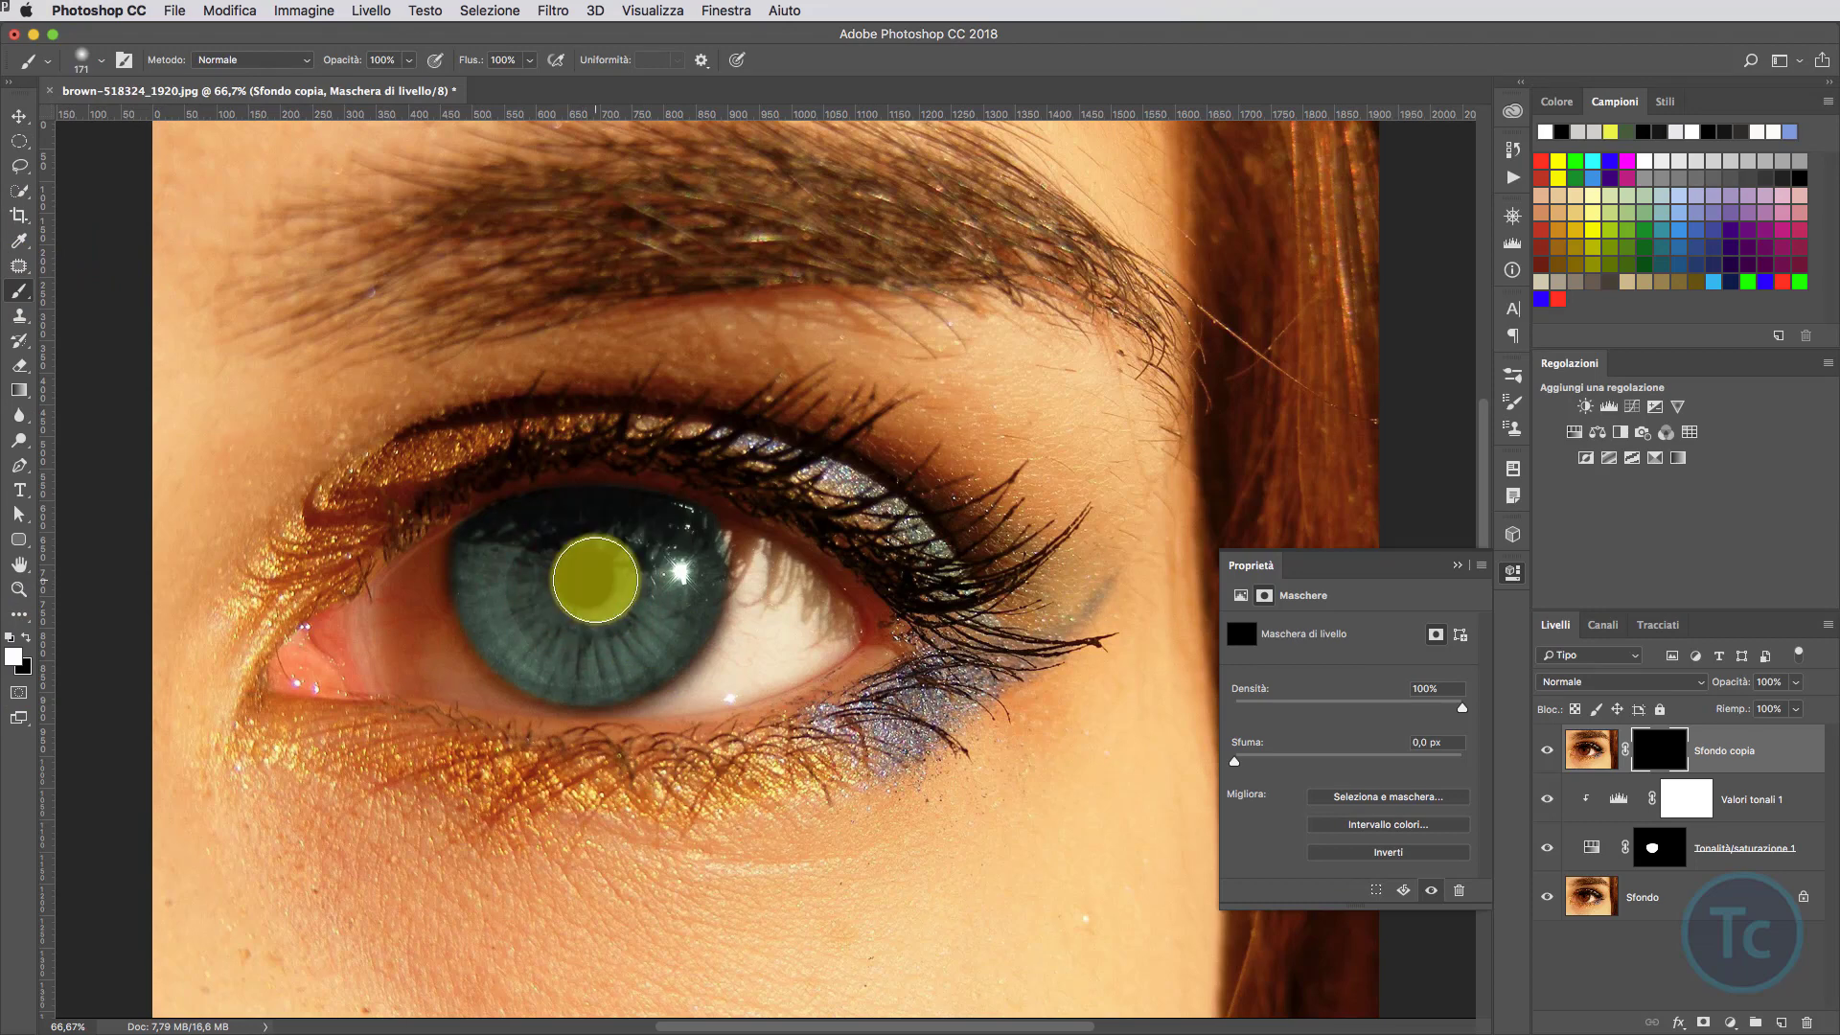
pyautogui.moveTo(595, 585)
pyautogui.mouseDown()
pyautogui.moveTo(591, 427)
pyautogui.moveTo(575, 440)
pyautogui.mouseUp()
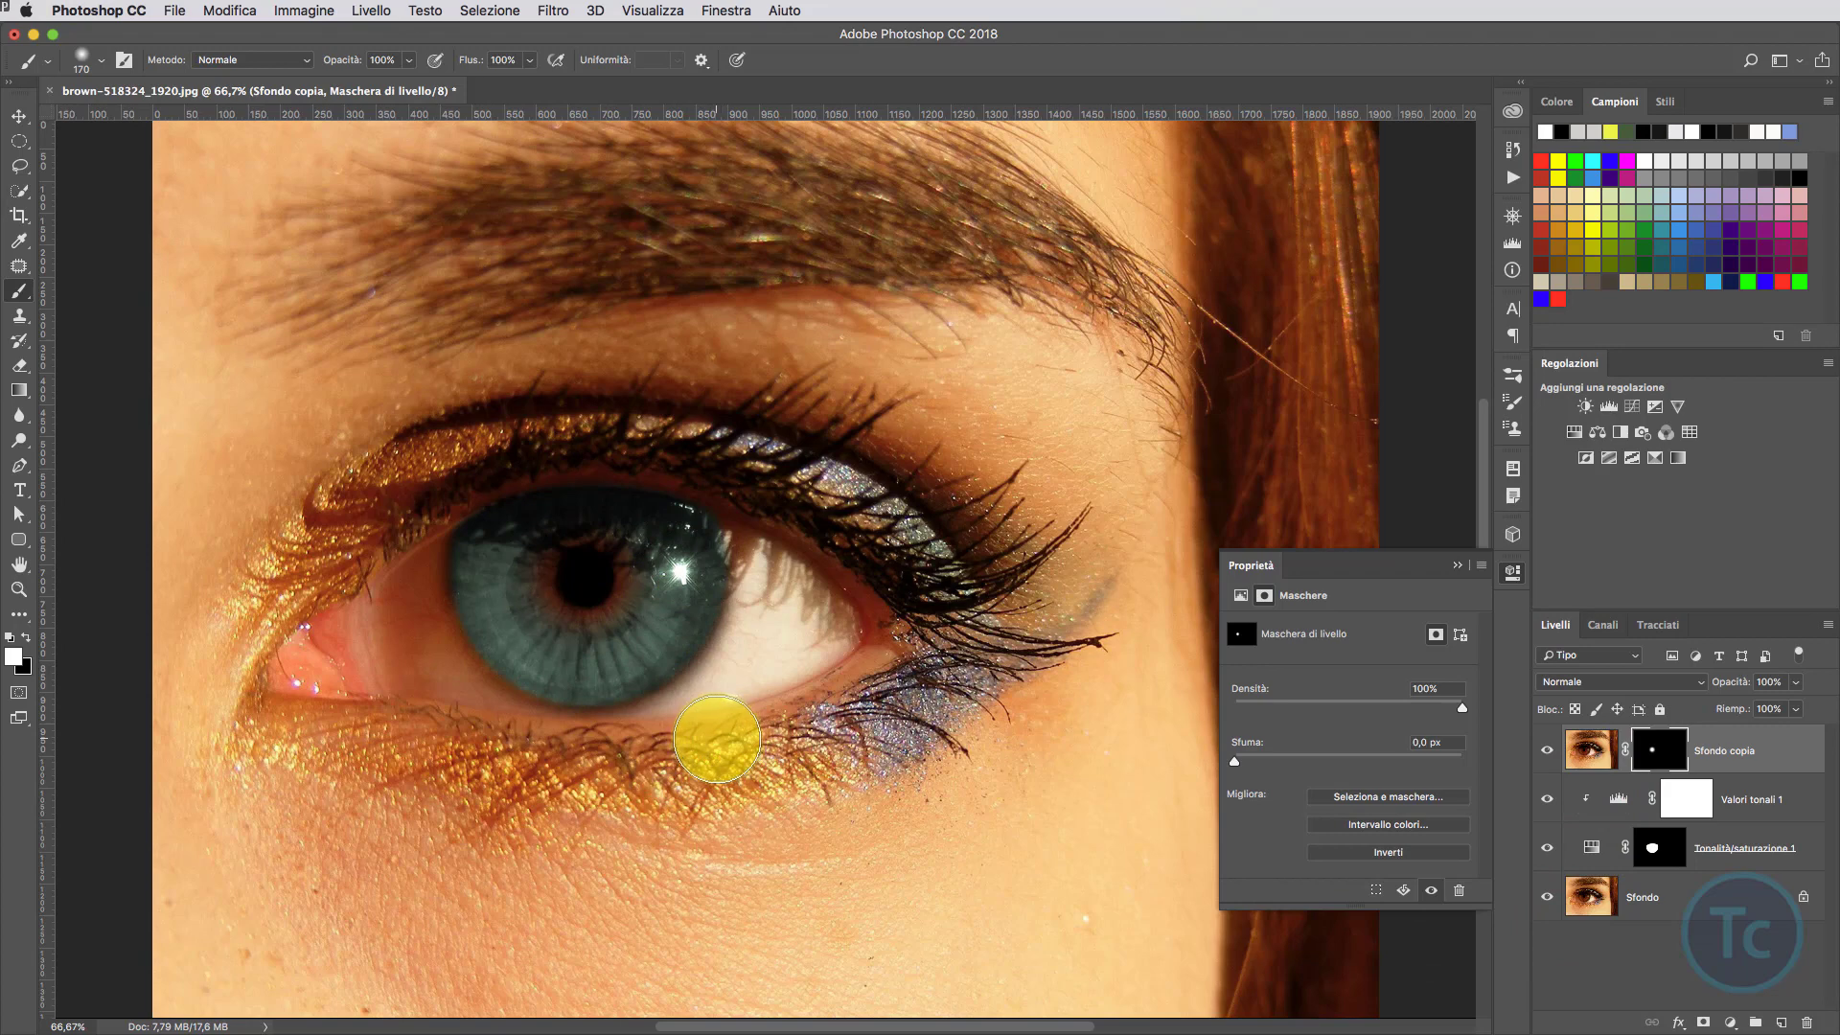
# Raise the Hue/Saturation Tonalità to 154 for a bluer teal iris.
pyautogui.click(1591, 849)
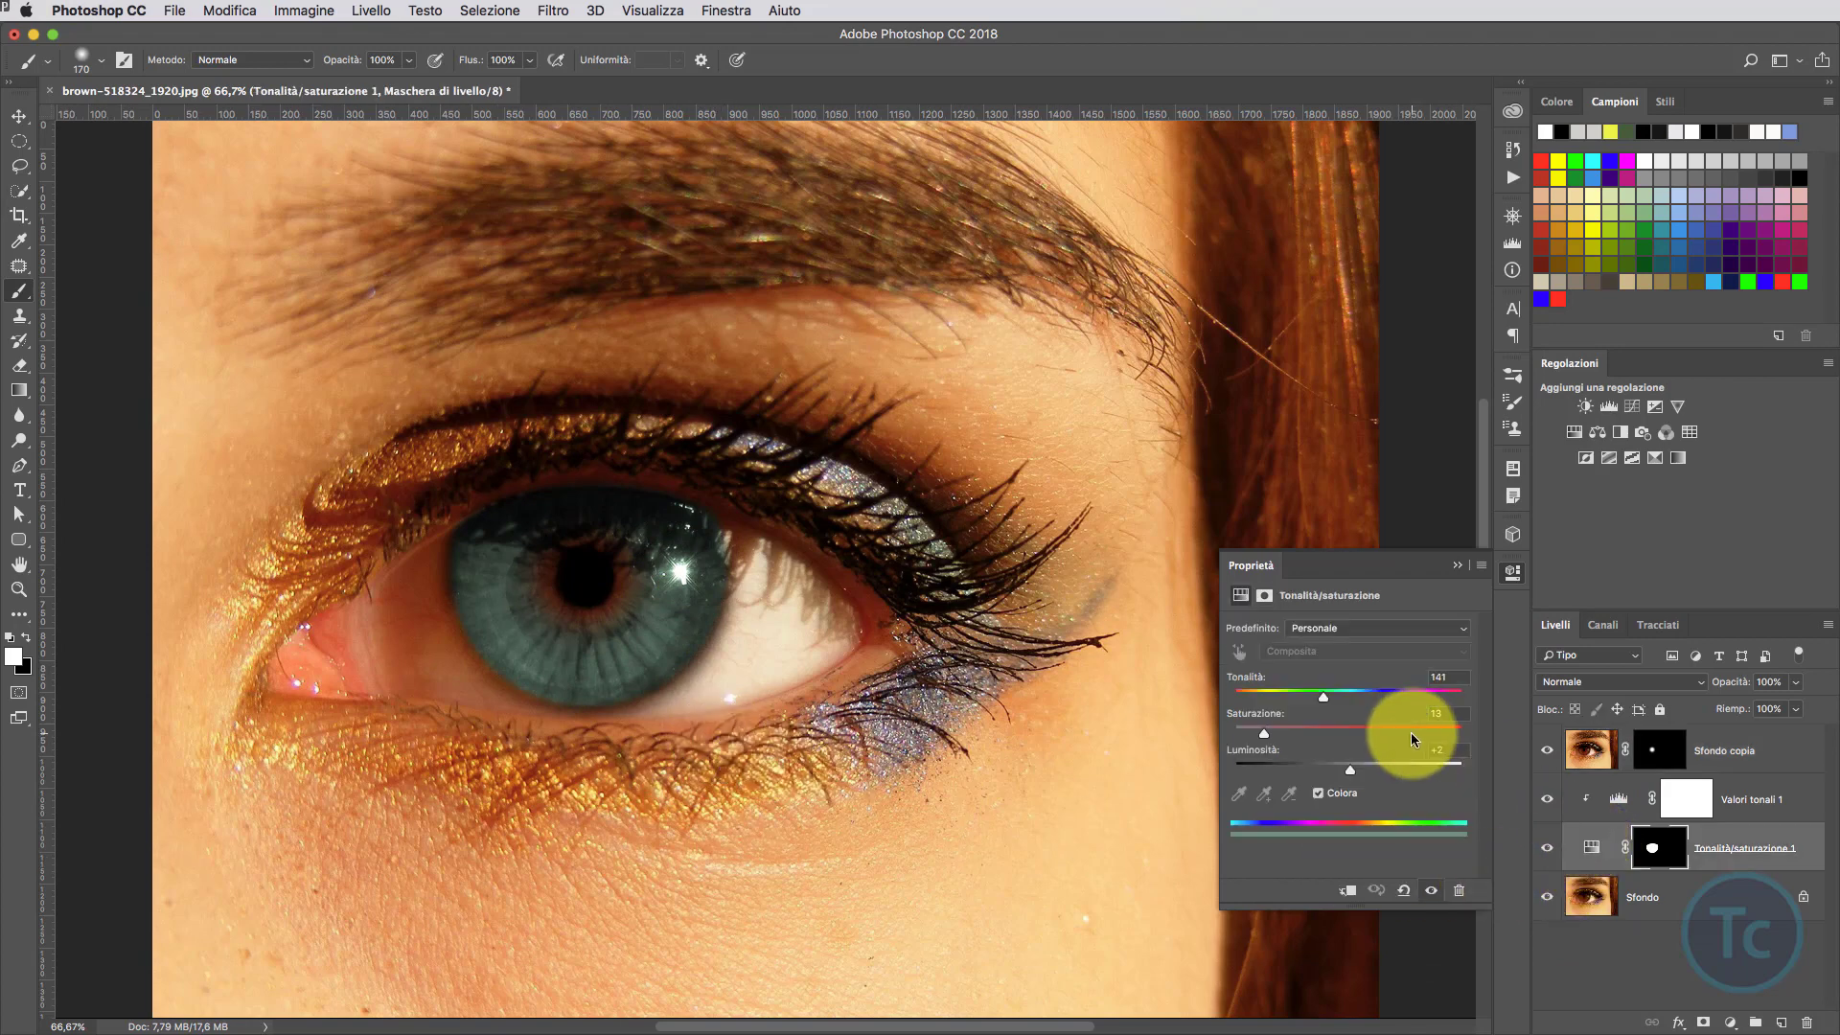
pyautogui.moveTo(1281, 697); pyautogui.dragTo(1331, 700)
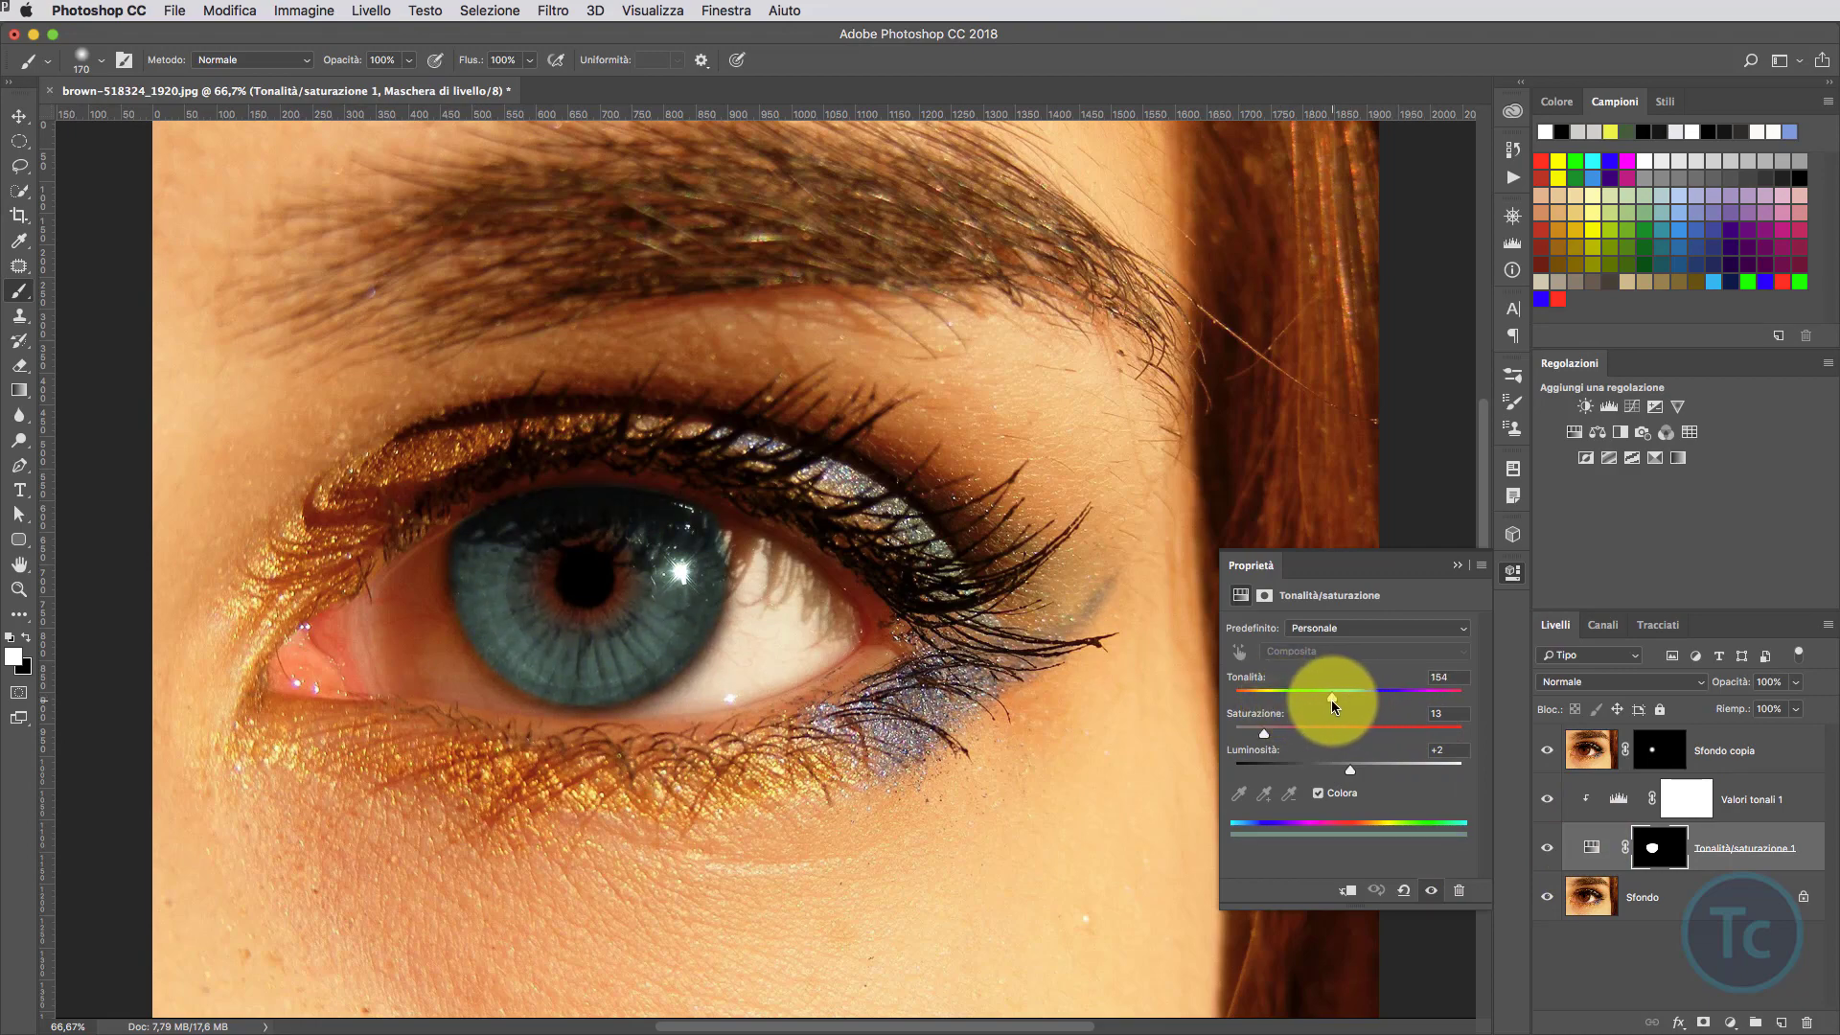
pyautogui.click(1515, 573)
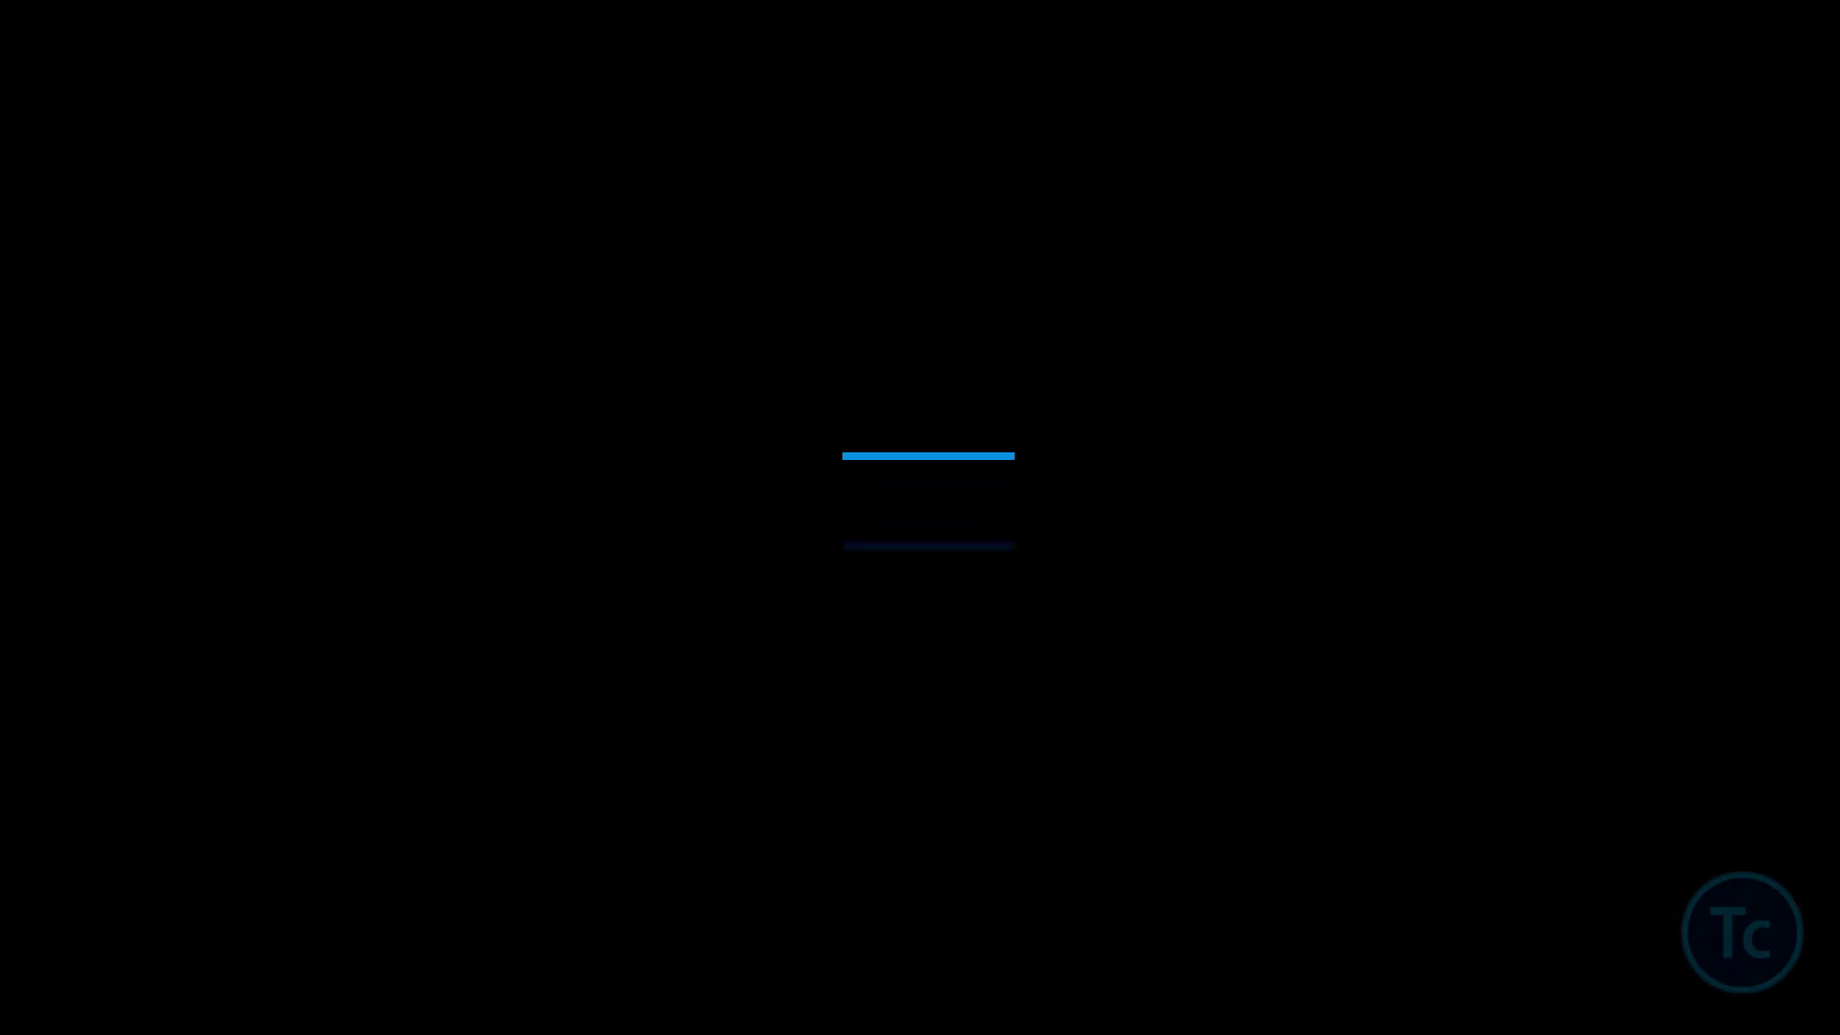